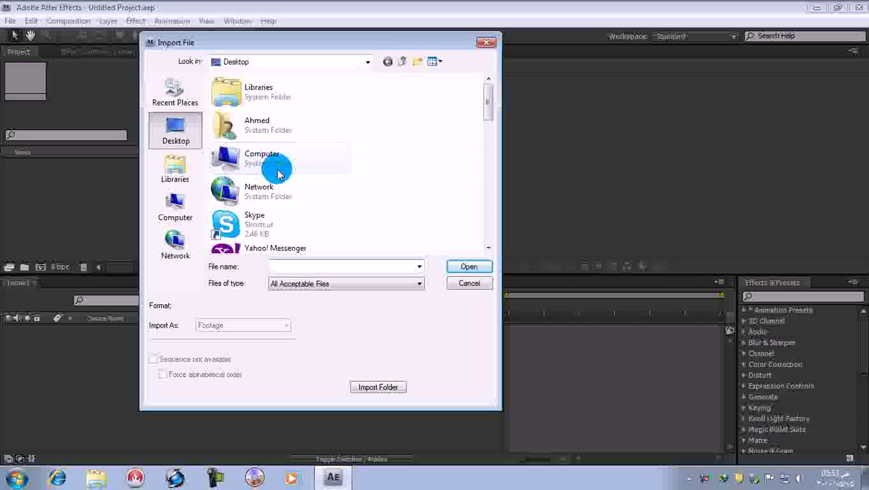
Step: Import Cam.aec from the Pro subfolder of New folder on the desktop as a composition with cropped layers
{"action": "left_click_drag", "start_coordinate": [487, 103], "coordinate": [486, 140]}
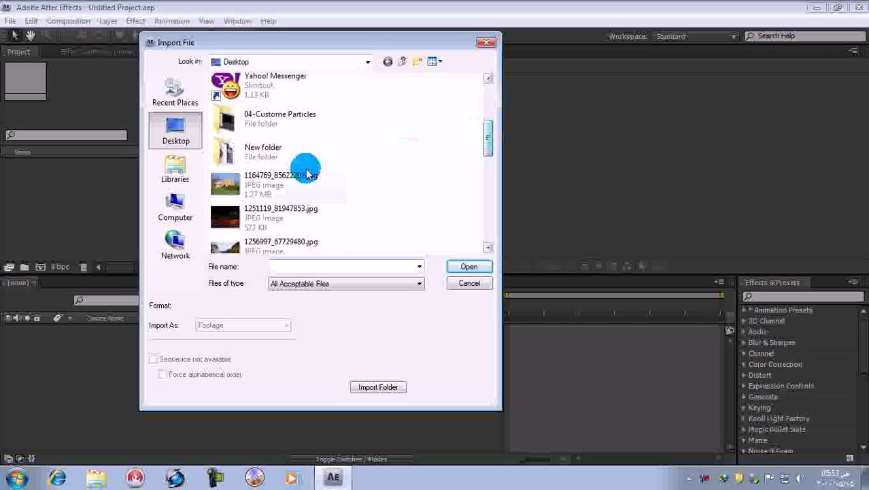
{"action": "double_click", "coordinate": [259, 151]}
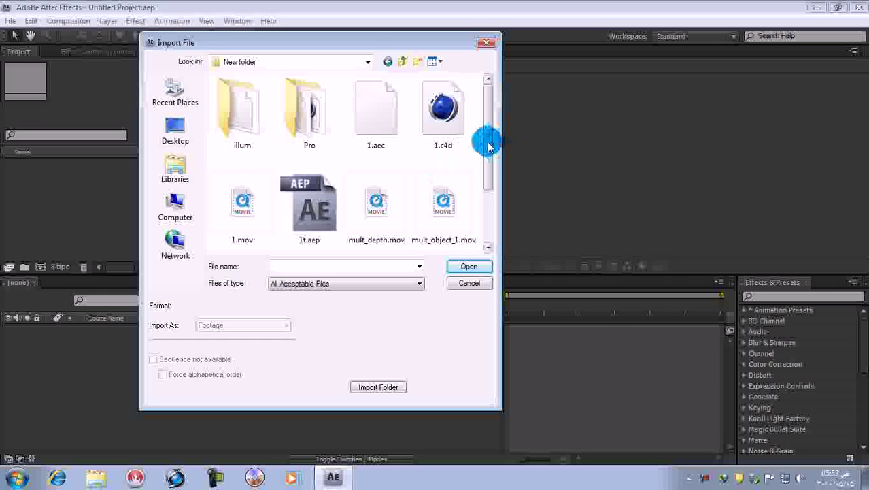
{"action": "left_click_drag", "start_coordinate": [488, 146], "coordinate": [478, 120]}
{"action": "double_click", "coordinate": [305, 108]}
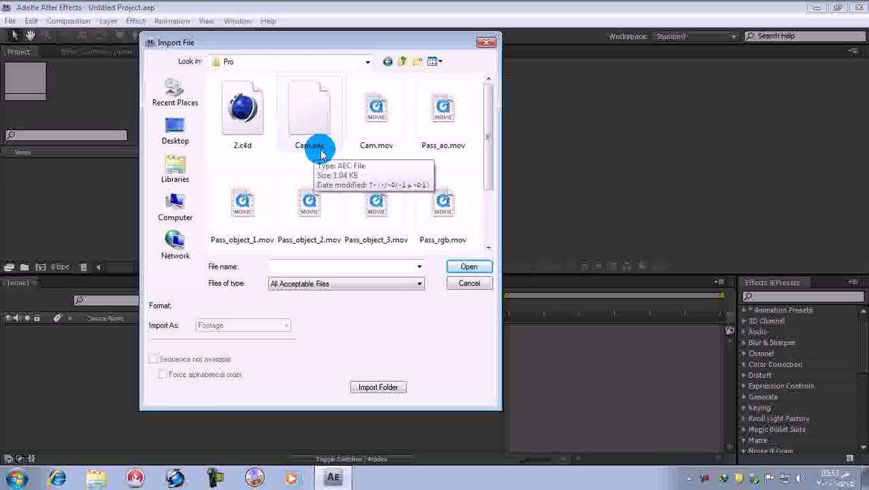
{"action": "left_click", "coordinate": [308, 105]}
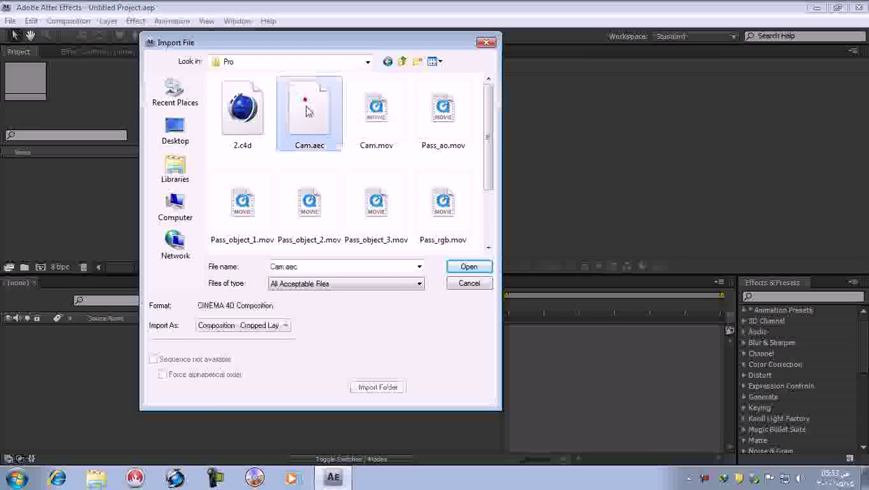
{"action": "left_click", "coordinate": [451, 265]}
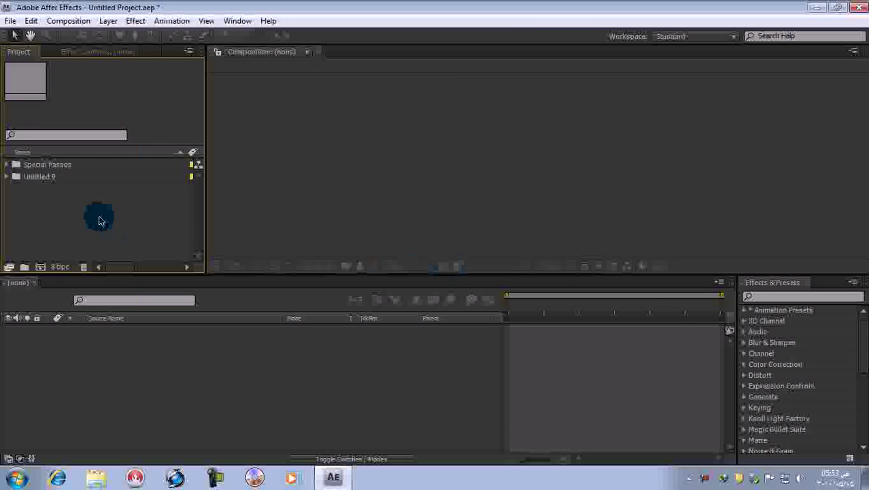
Step: Widen the Project panel and inspect the contents of the Untitled 9 and Special Passes folders
{"action": "left_click_drag", "start_coordinate": [205, 215], "coordinate": [239, 215]}
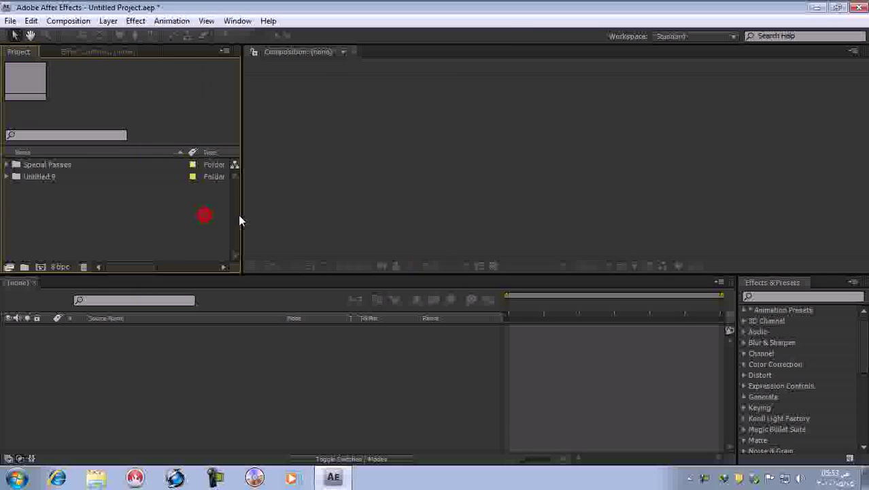
{"action": "left_click", "coordinate": [8, 177]}
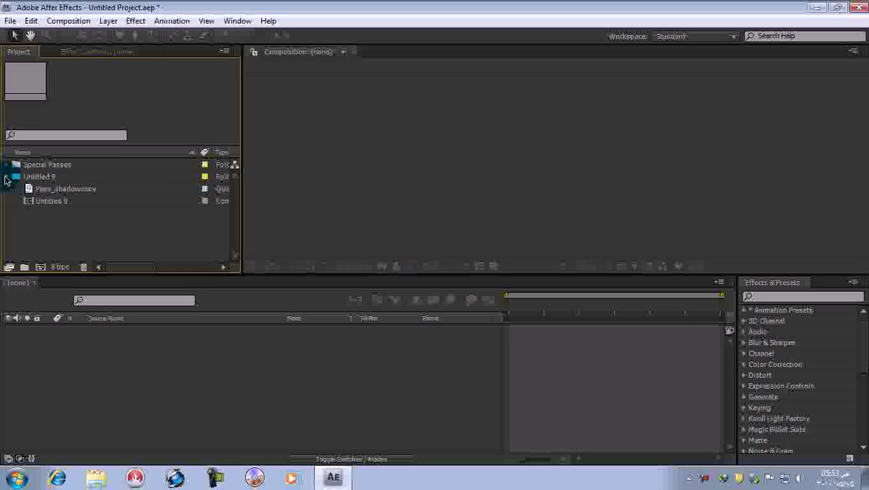
{"action": "left_click", "coordinate": [7, 178]}
{"action": "left_click", "coordinate": [7, 165]}
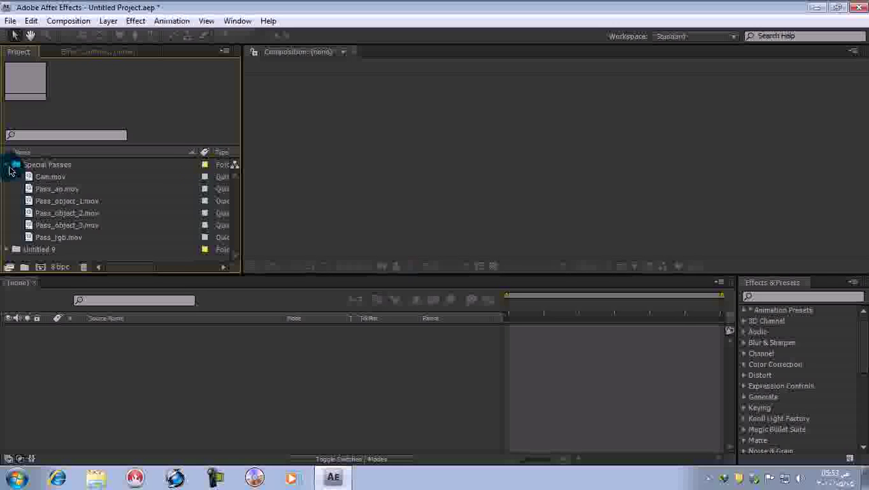
{"action": "left_click", "coordinate": [8, 166]}
Step: Open the Untitled 9 composition from its folder, then collapse the folder and deselect the layers
{"action": "left_click", "coordinate": [8, 177]}
{"action": "left_click", "coordinate": [49, 201]}
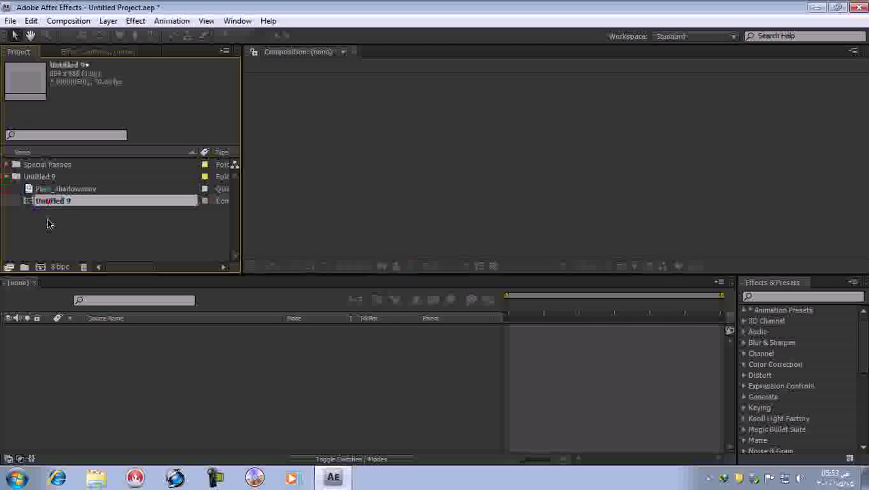
{"action": "left_click", "coordinate": [53, 209]}
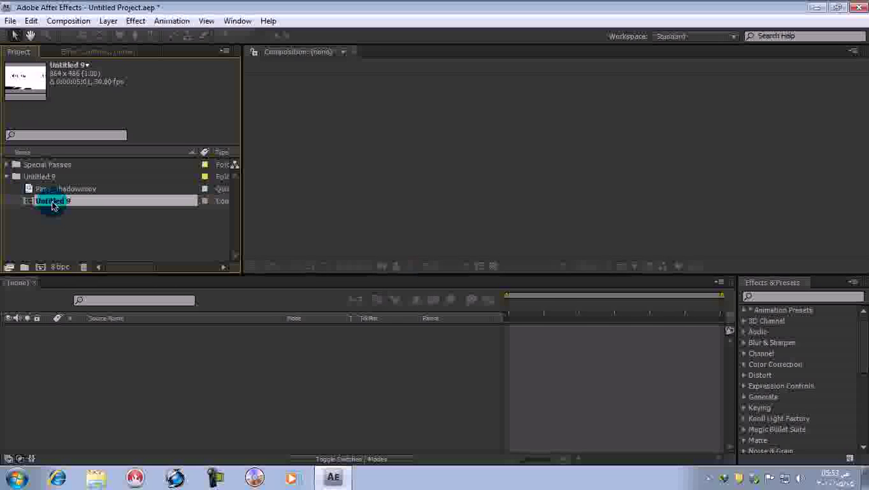
{"action": "double_click", "coordinate": [53, 203]}
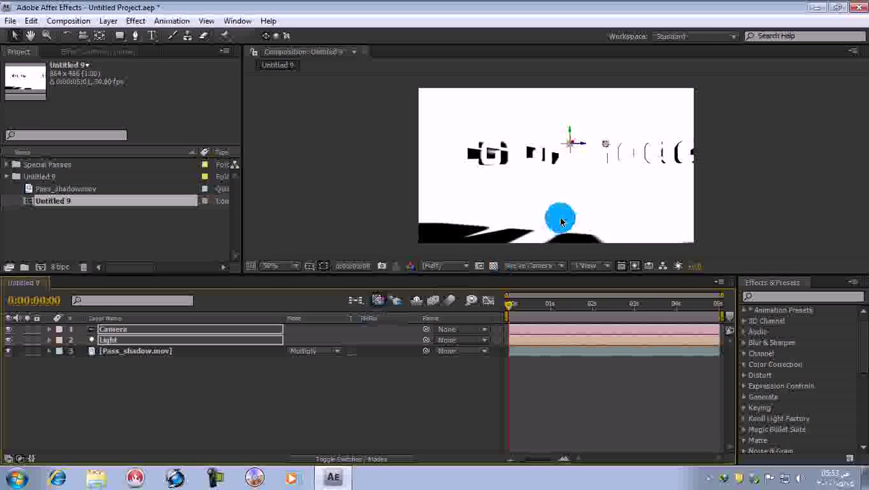
{"action": "left_click", "coordinate": [345, 402]}
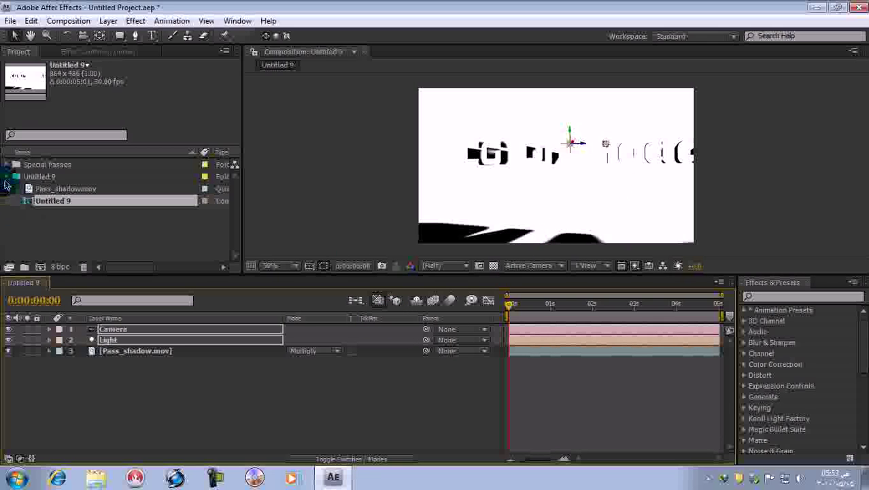
{"action": "left_click", "coordinate": [6, 181]}
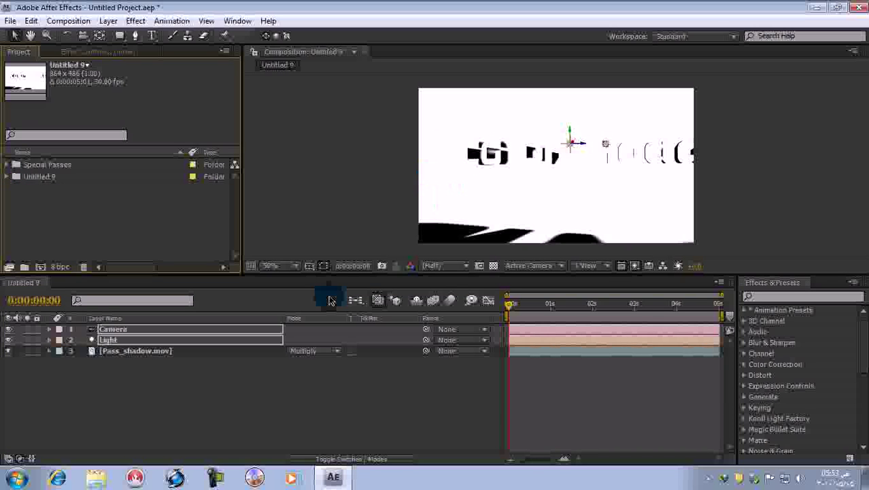
{"action": "left_click", "coordinate": [247, 418]}
Step: Launch CINEMA 4D 64 Bit
{"action": "left_click", "coordinate": [15, 477]}
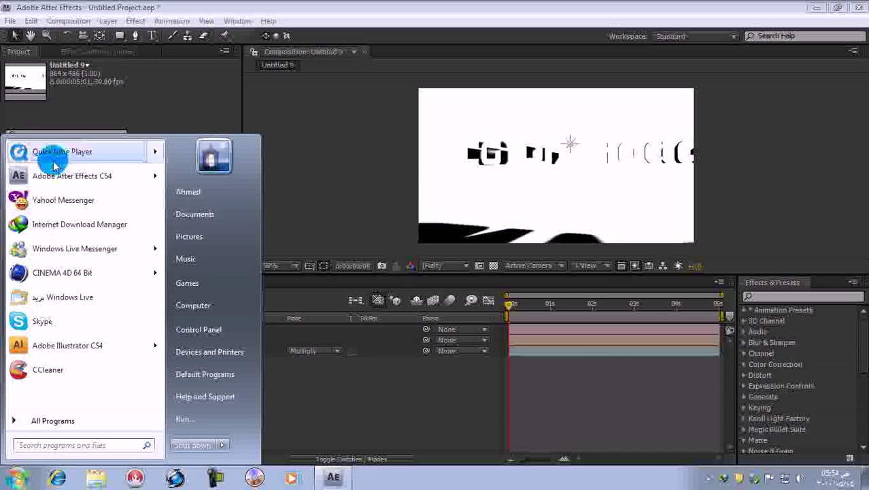
{"action": "left_click", "coordinate": [37, 423]}
{"action": "left_click", "coordinate": [39, 423]}
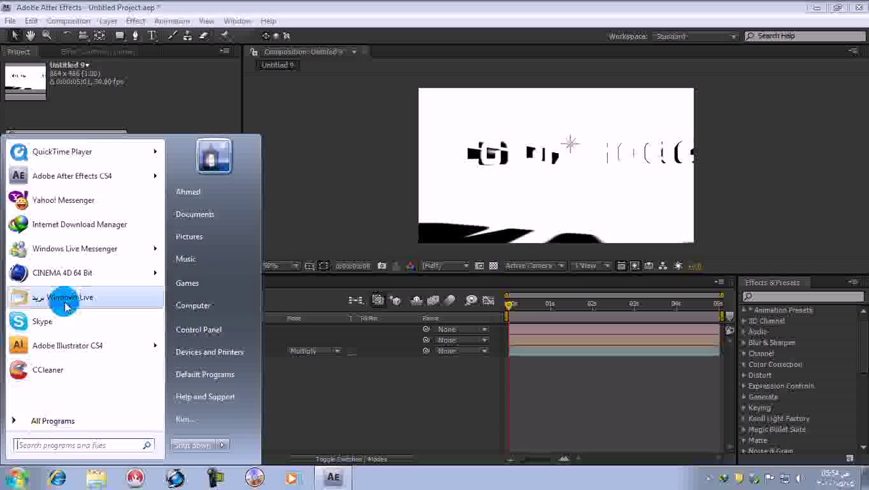
{"action": "left_click", "coordinate": [61, 272]}
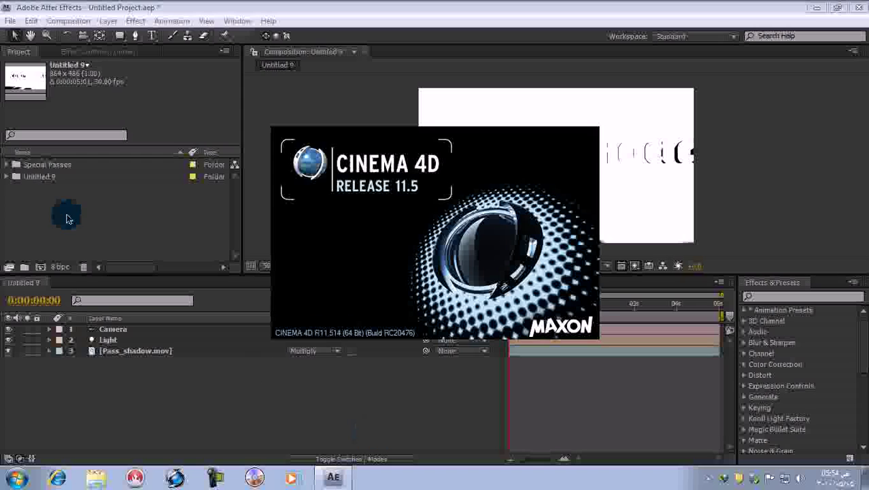
Step: Delete the Special Passes and Untitled 9 folders and start a new project without saving the changes
{"action": "left_click_drag", "start_coordinate": [68, 217], "coordinate": [22, 168]}
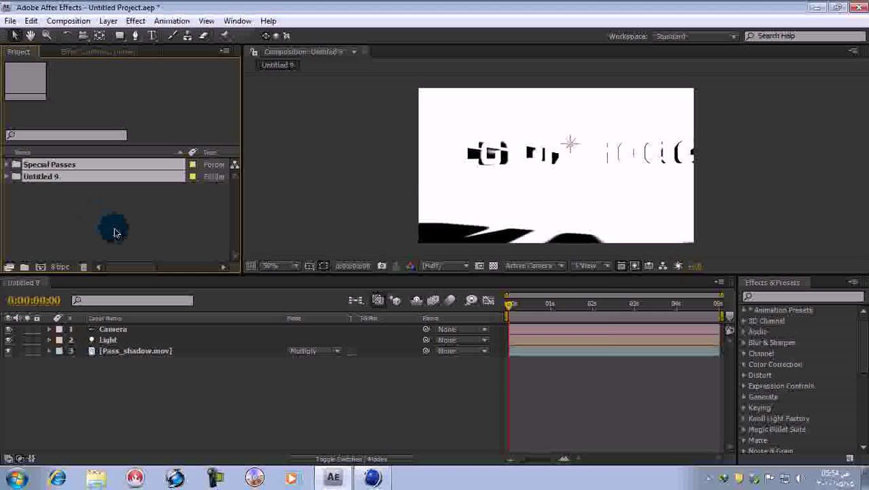
{"action": "key", "text": "Delete"}
{"action": "left_click", "coordinate": [515, 279]}
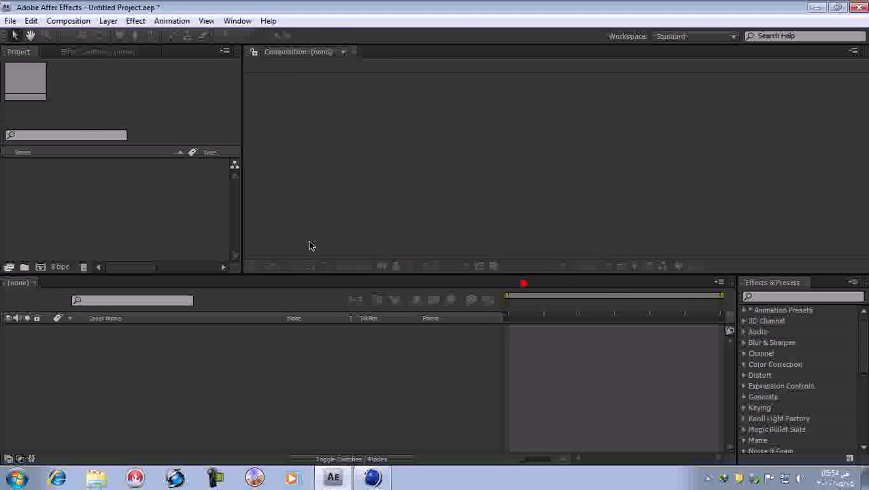
{"action": "left_click", "coordinate": [11, 20]}
{"action": "mouse_move", "coordinate": [187, 32]}
{"action": "left_click", "coordinate": [222, 33]}
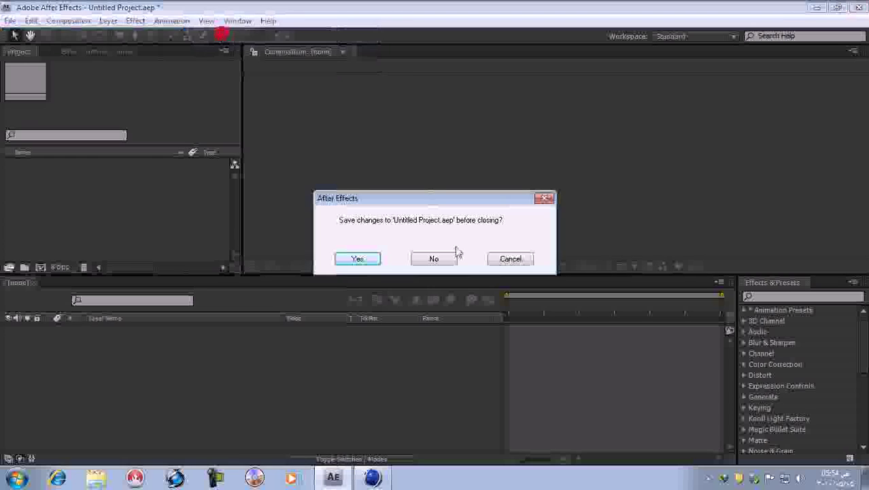
{"action": "left_click", "coordinate": [434, 258]}
Step: Switch to CINEMA 4D and open the scene file 2.c4d from the Pro folder
{"action": "left_click", "coordinate": [370, 479]}
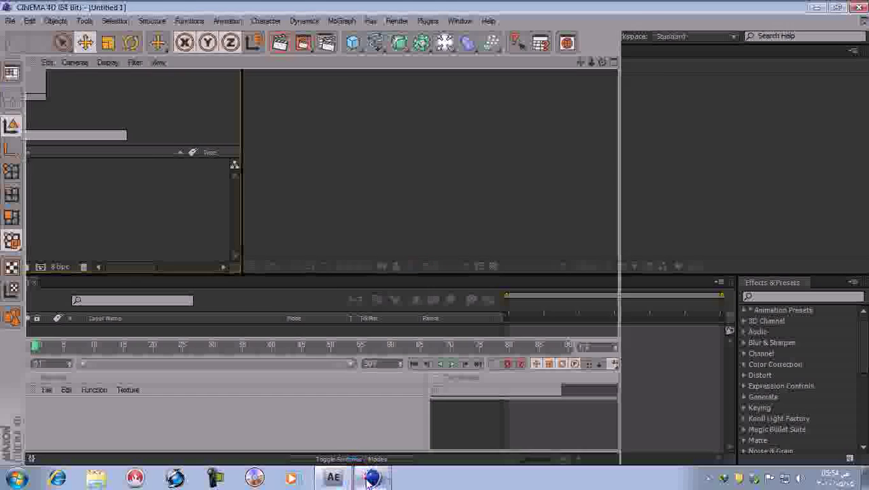
{"action": "left_click", "coordinate": [10, 21]}
{"action": "left_click", "coordinate": [25, 49]}
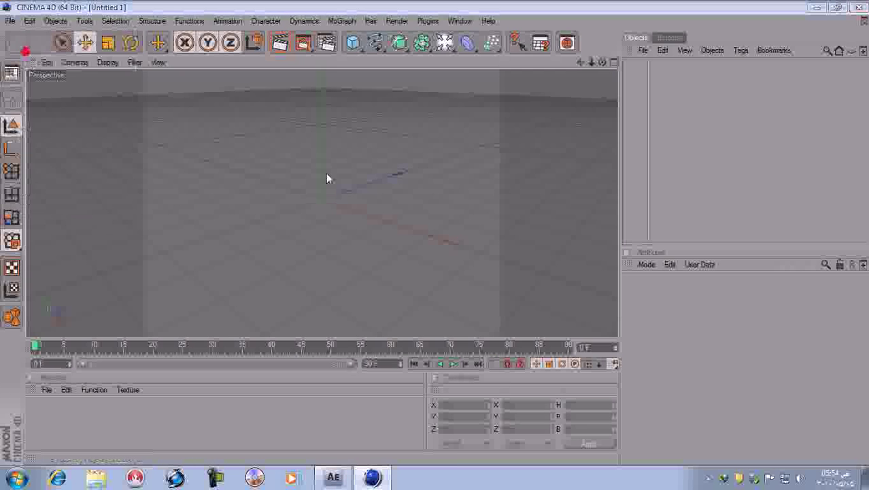
{"action": "left_click_drag", "start_coordinate": [262, 27], "coordinate": [421, 114]}
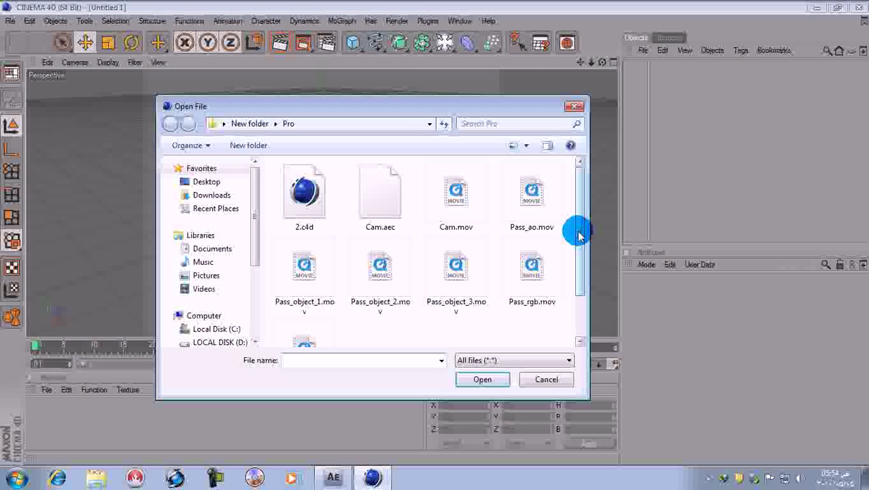
{"action": "left_click_drag", "start_coordinate": [580, 234], "coordinate": [576, 278]}
{"action": "scroll", "coordinate": [341, 245], "scroll_direction": "up", "scroll_amount": 2}
{"action": "left_click", "coordinate": [305, 194]}
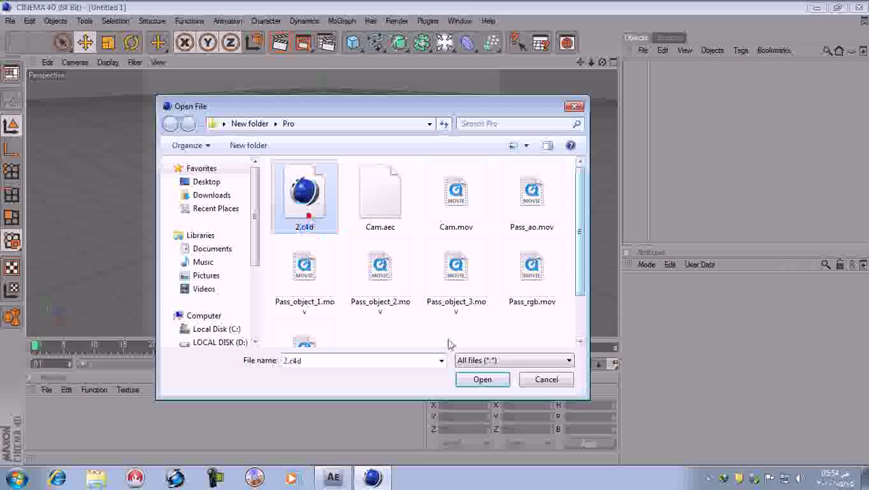
{"action": "left_click", "coordinate": [482, 379]}
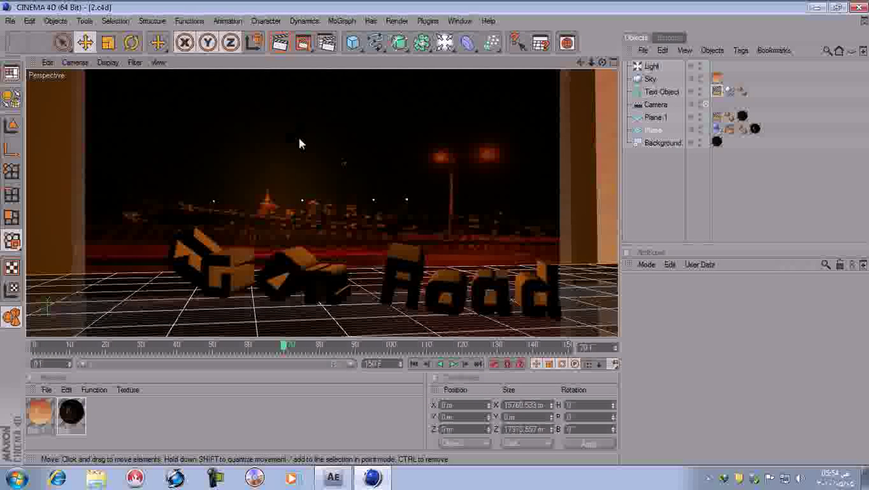
Step: Export the After Effects compositing project file from the Save render settings as 2.aec in the Pro folder, and exit CINEMA 4D
{"action": "left_click", "coordinate": [327, 43]}
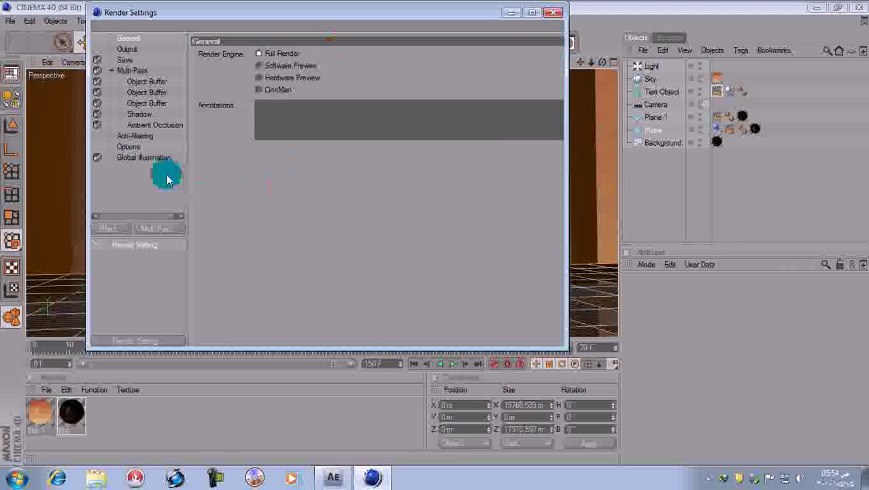
{"action": "left_click", "coordinate": [125, 60]}
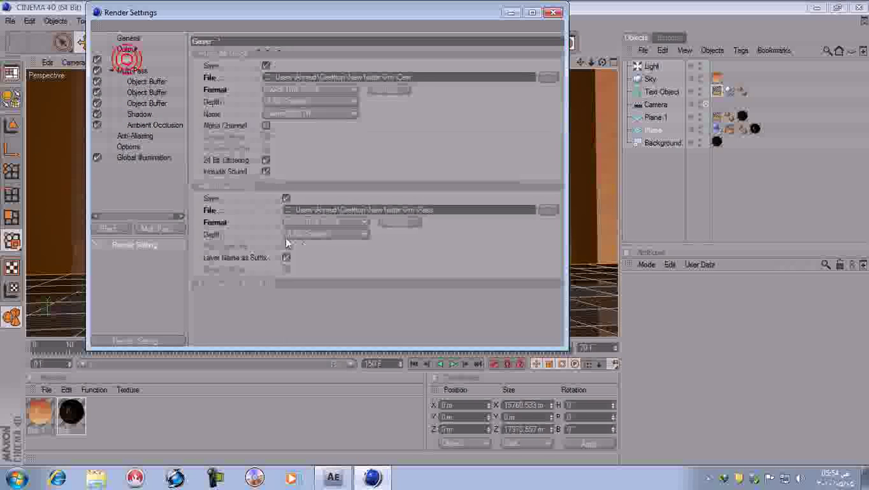
{"action": "left_click", "coordinate": [200, 284]}
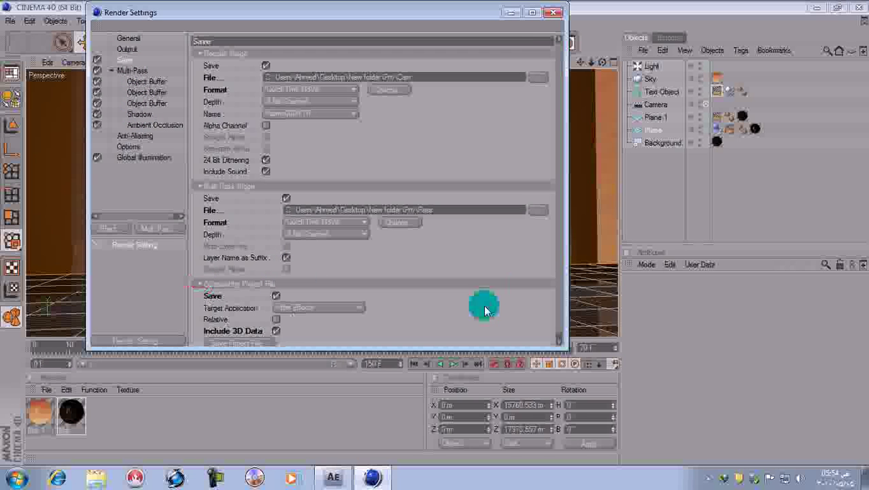
{"action": "left_click", "coordinate": [228, 342]}
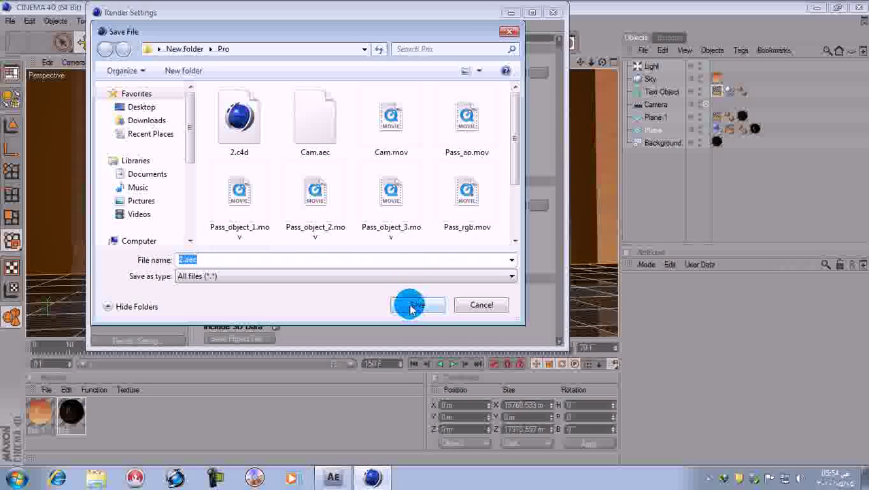
{"action": "left_click", "coordinate": [179, 261]}
{"action": "left_click", "coordinate": [338, 135]}
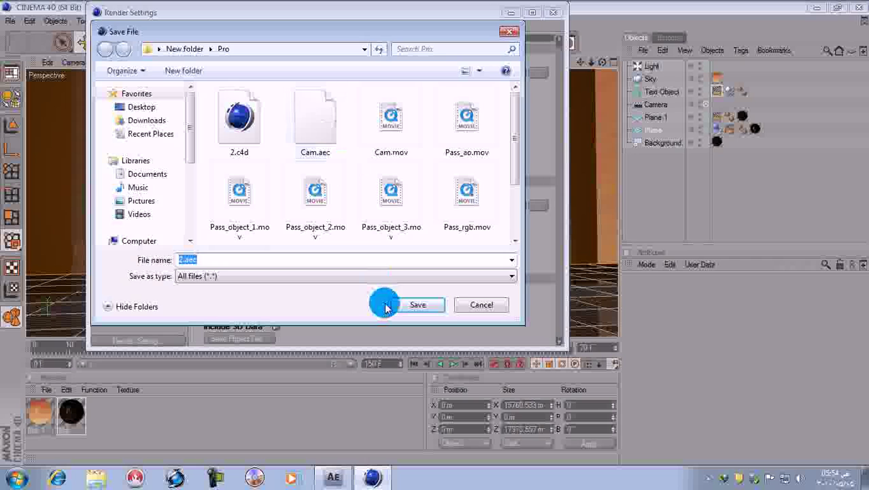
{"action": "left_click", "coordinate": [417, 304]}
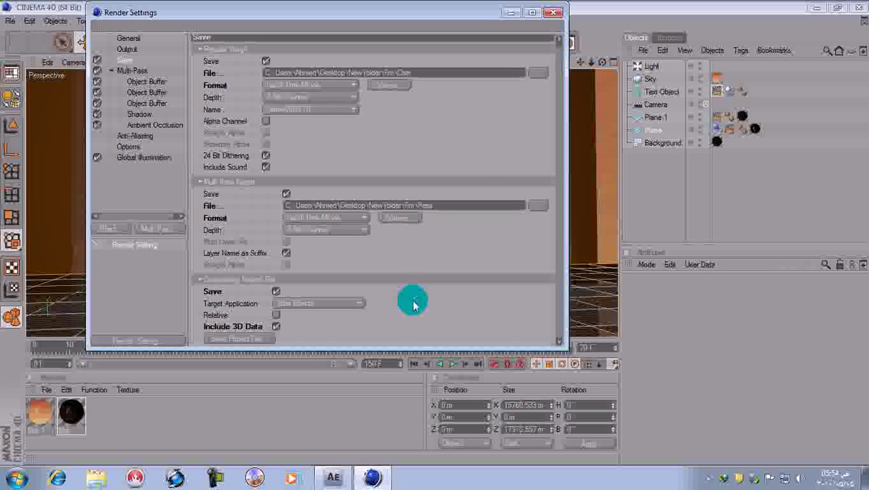
{"action": "left_click", "coordinate": [551, 19]}
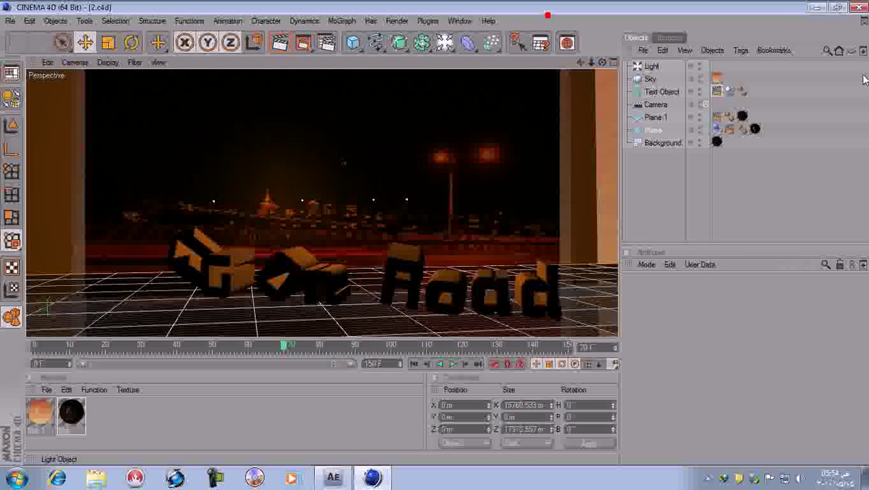
{"action": "left_click", "coordinate": [858, 7]}
Step: Import 2.aec into After Effects as a composition with cropped layers and expand the 2.c4d folder
{"action": "double_click", "coordinate": [123, 212]}
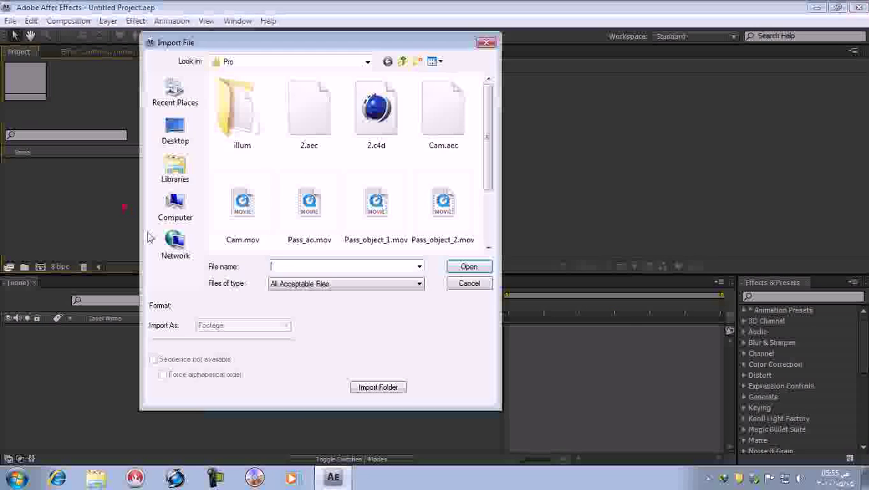
{"action": "left_click", "coordinate": [309, 126]}
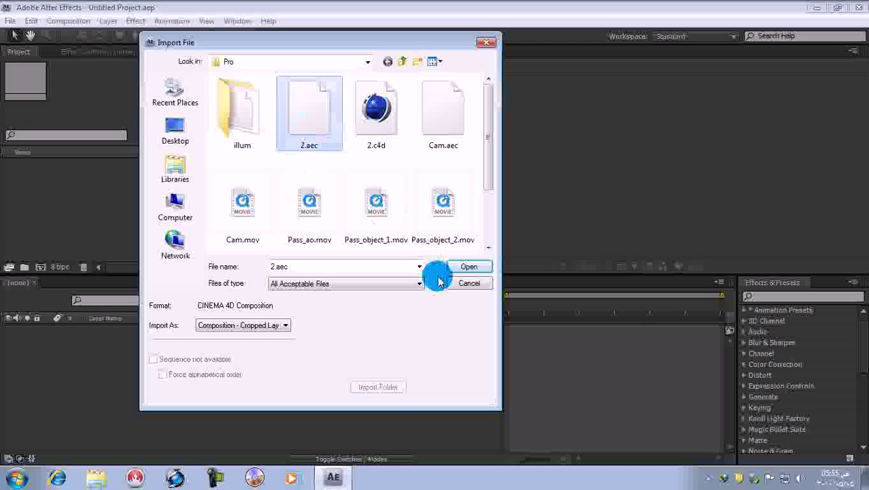
{"action": "left_click", "coordinate": [460, 266]}
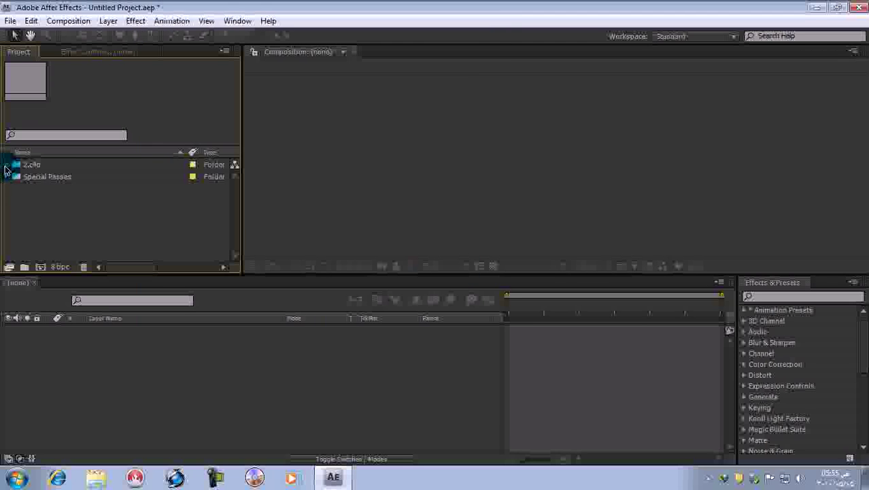
{"action": "left_click", "coordinate": [7, 166]}
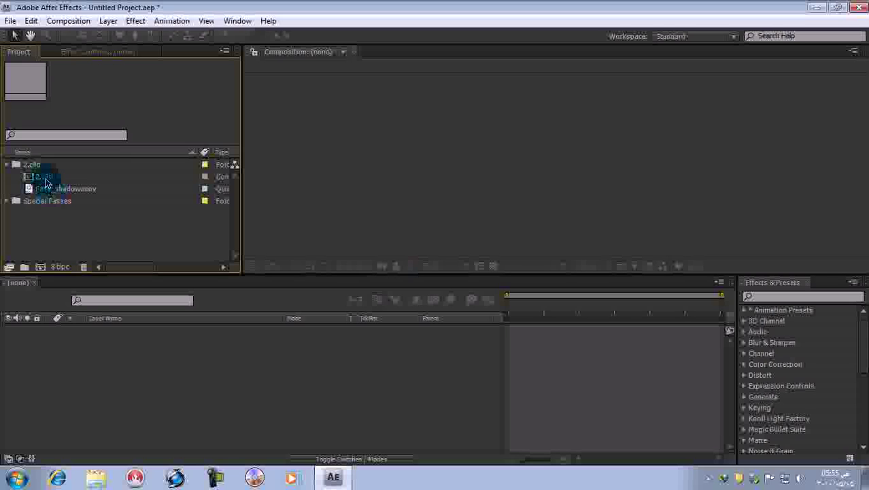
Step: Expand the Special Passes folder and examine the 2.c4d composition, Cam.mov, Pass_ao.mov and the three object pass clips
{"action": "left_click", "coordinate": [44, 178]}
{"action": "left_click", "coordinate": [38, 177]}
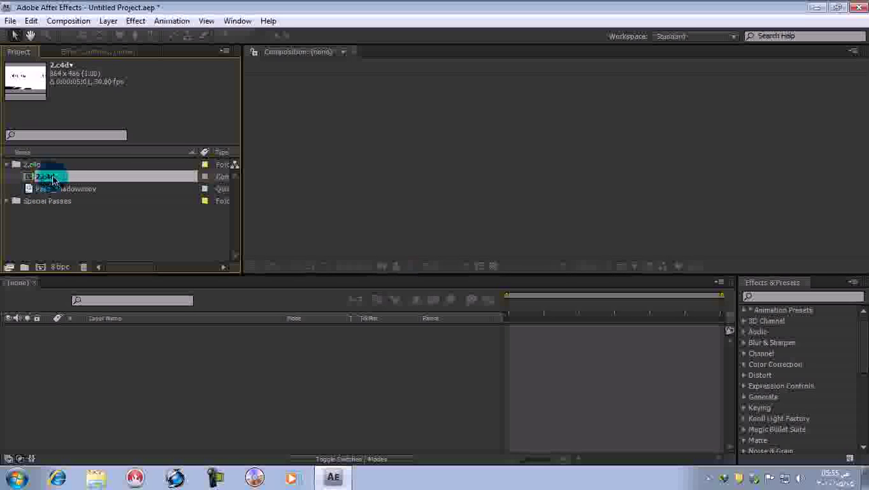
{"action": "left_click_drag", "start_coordinate": [52, 175], "coordinate": [6, 199]}
{"action": "left_click", "coordinate": [8, 201]}
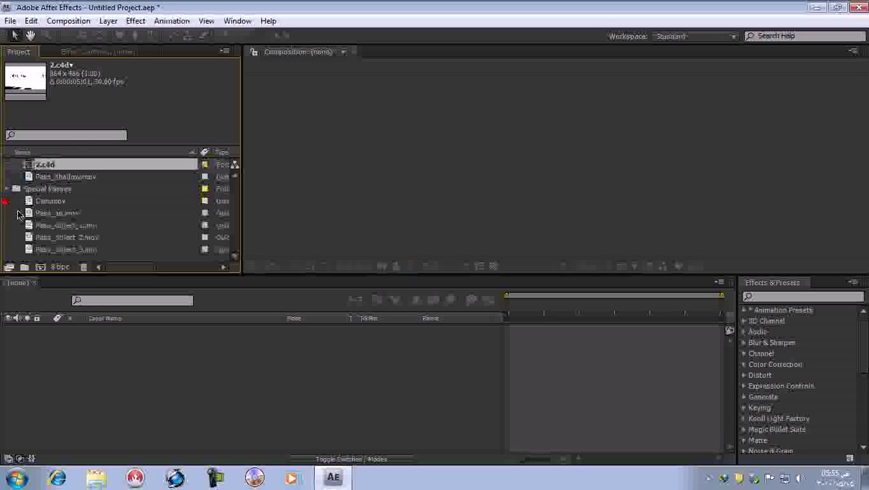
{"action": "left_click", "coordinate": [59, 202]}
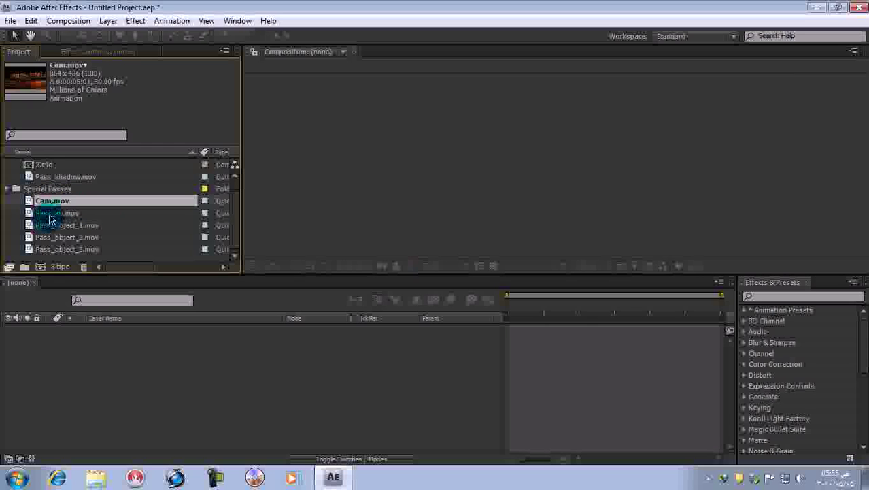
{"action": "left_click", "coordinate": [59, 215]}
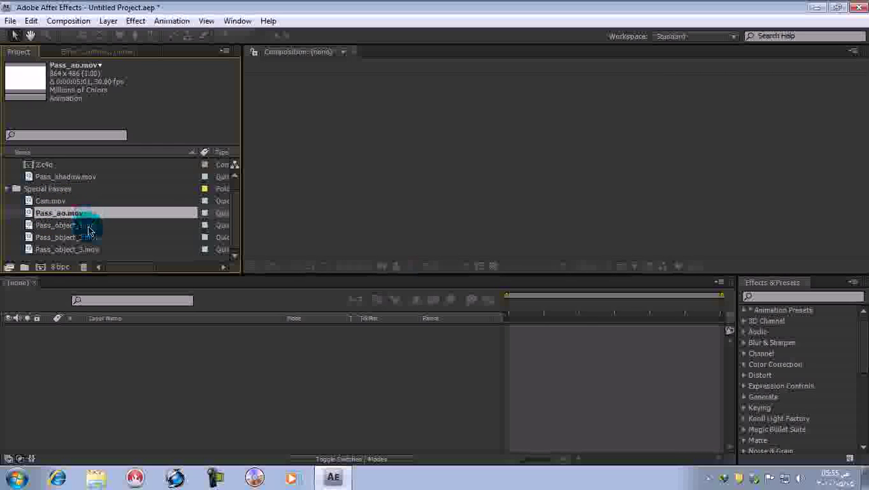
{"action": "left_click", "coordinate": [88, 228]}
{"action": "left_click", "coordinate": [82, 238]}
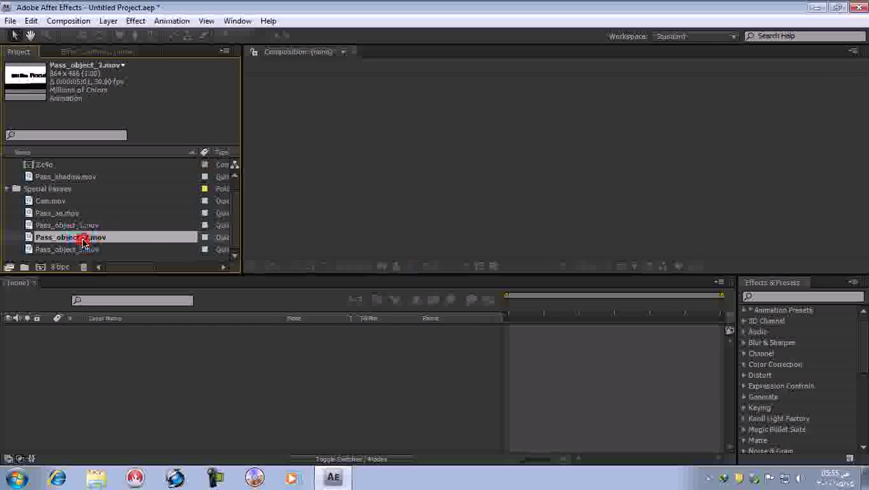
{"action": "left_click", "coordinate": [83, 251]}
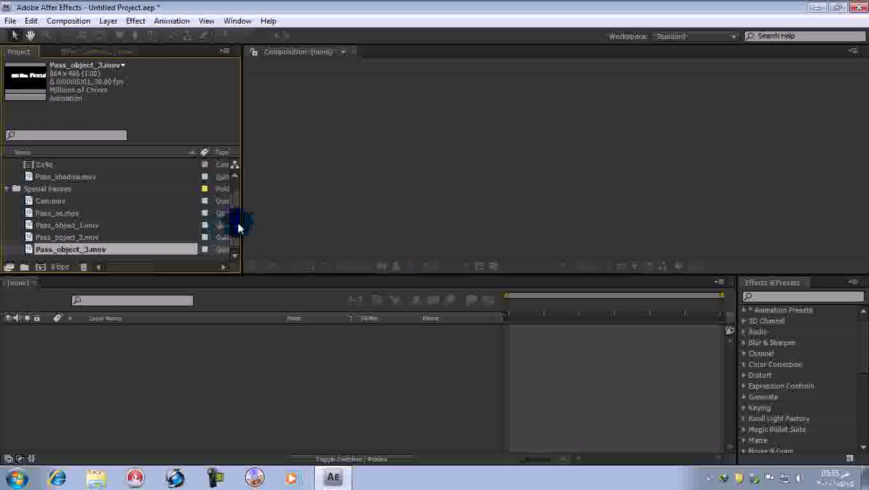
Step: Open the 2.c4d composition and add Cam.mov as a layer beneath Pass_shadow.mov
{"action": "left_click", "coordinate": [46, 165]}
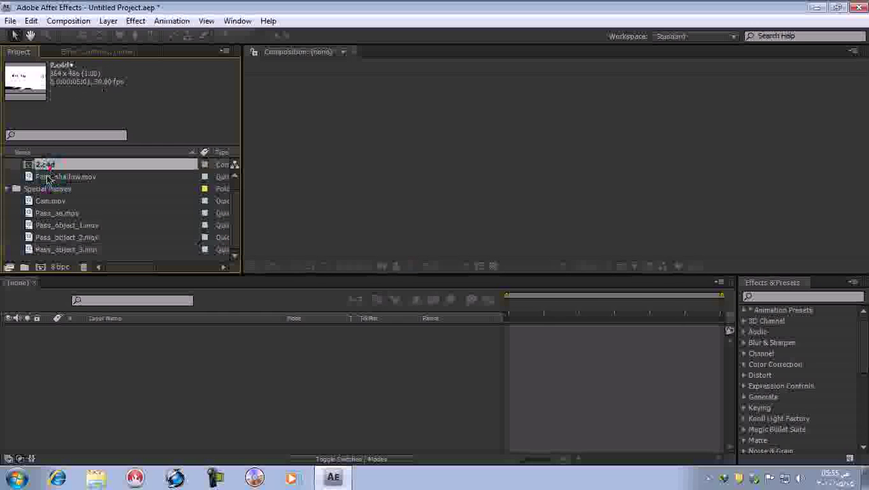
{"action": "double_click", "coordinate": [45, 165]}
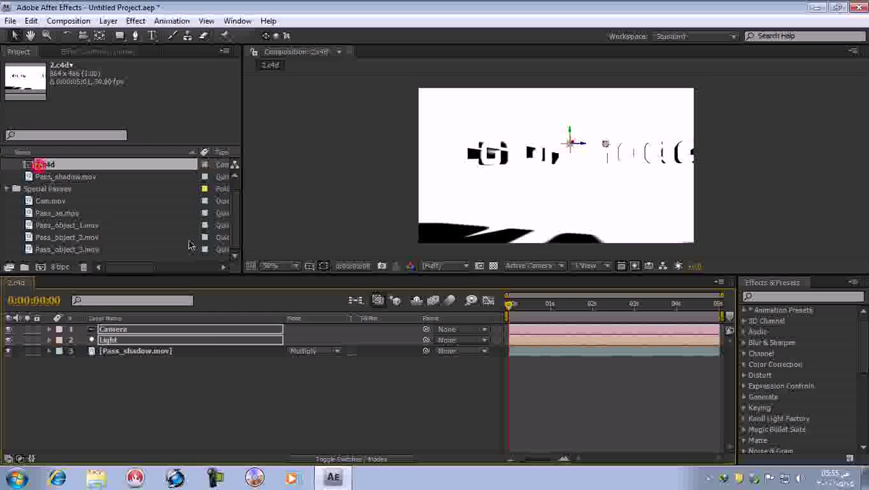
{"action": "left_click", "coordinate": [167, 352]}
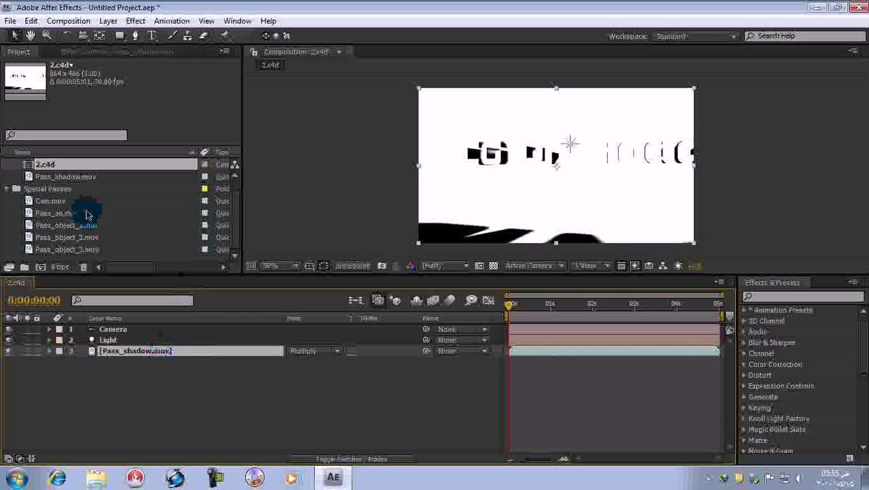
{"action": "left_click_drag", "start_coordinate": [51, 200], "coordinate": [143, 415]}
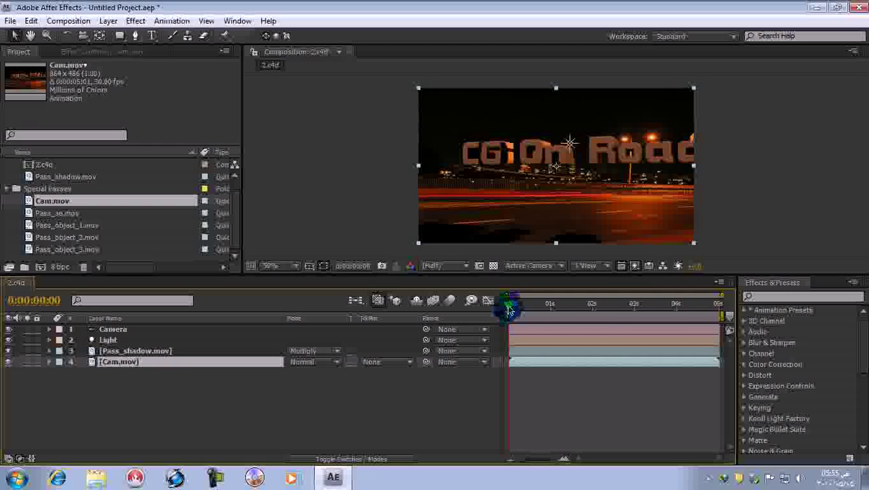
Step: Play back the composition from its first frame to check the shadow pass over the Cam.mov render
{"action": "left_click_drag", "start_coordinate": [509, 304], "coordinate": [474, 303]}
{"action": "key", "text": "space"}
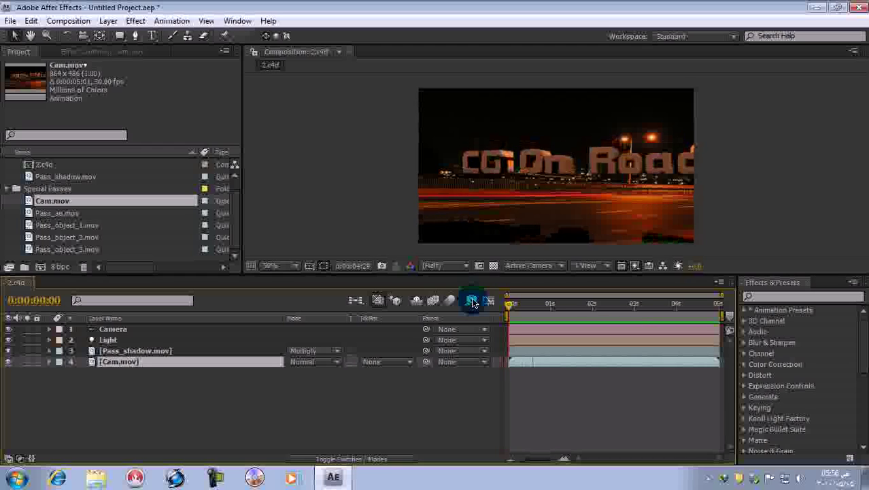
{"action": "key", "text": "space"}
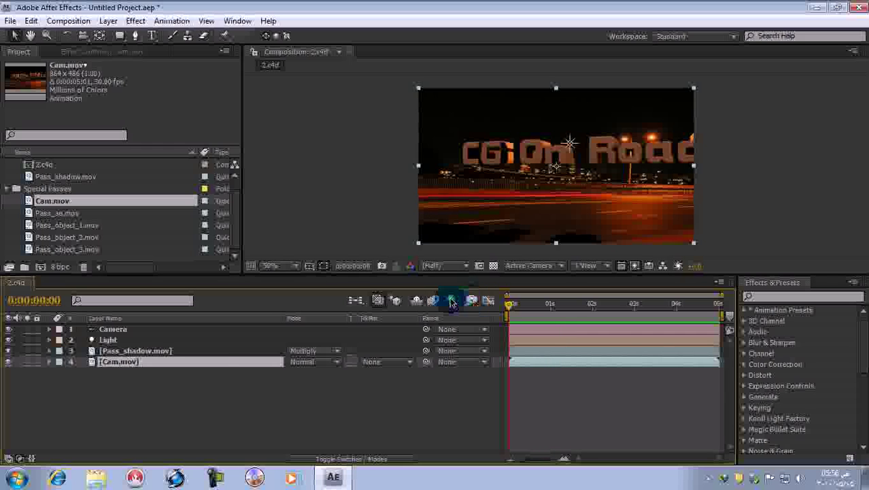
{"action": "left_click_drag", "start_coordinate": [133, 371], "coordinate": [137, 358]}
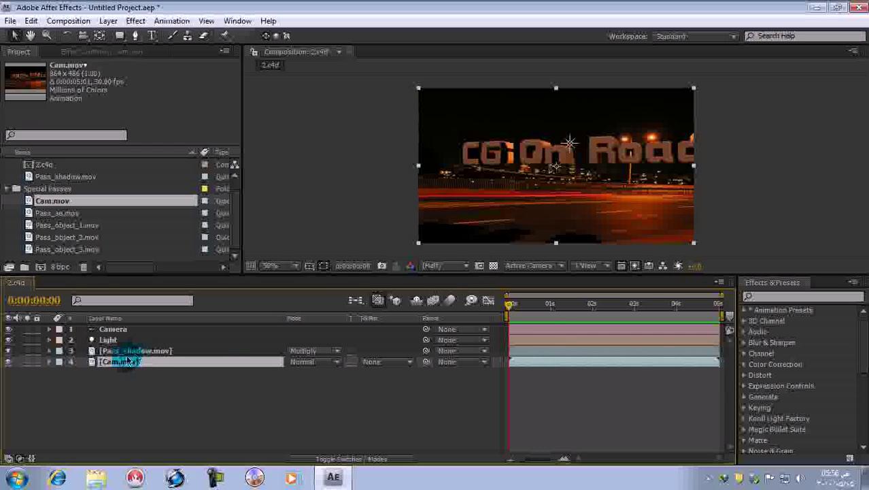
Step: Review the thumbnails of Pass_object_1.mov, Pass_object_2.mov and Pass_object_3.mov in the Special Passes folder
{"action": "left_click", "coordinate": [71, 225]}
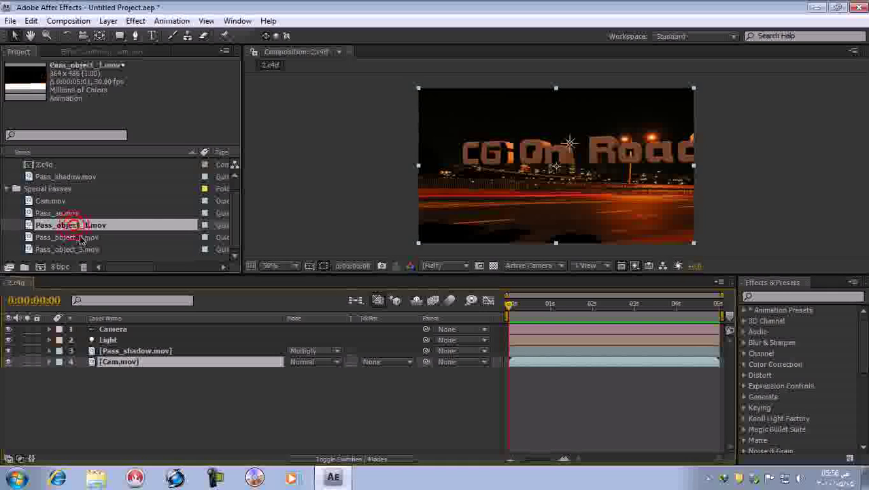
{"action": "left_click", "coordinate": [80, 238]}
{"action": "left_click", "coordinate": [76, 249]}
{"action": "left_click", "coordinate": [148, 428]}
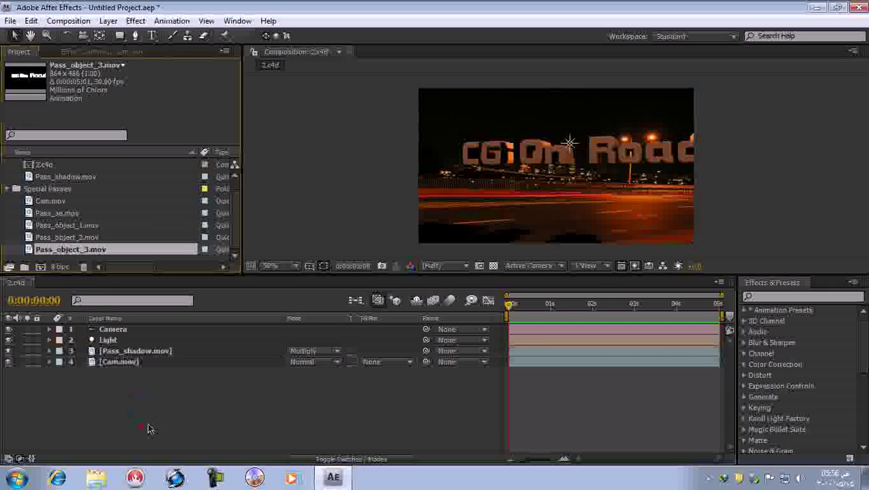
{"action": "left_click", "coordinate": [140, 411]}
Step: Go to 0:00:00:25, reveal the Pass_shadow.mov layer's opacity and lower it to soften the shadows
{"action": "left_click", "coordinate": [136, 350]}
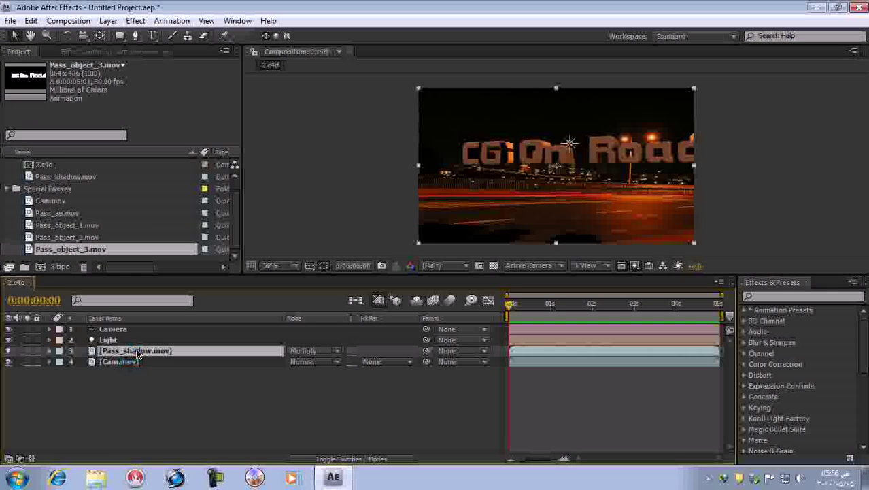
{"action": "left_click", "coordinate": [514, 307]}
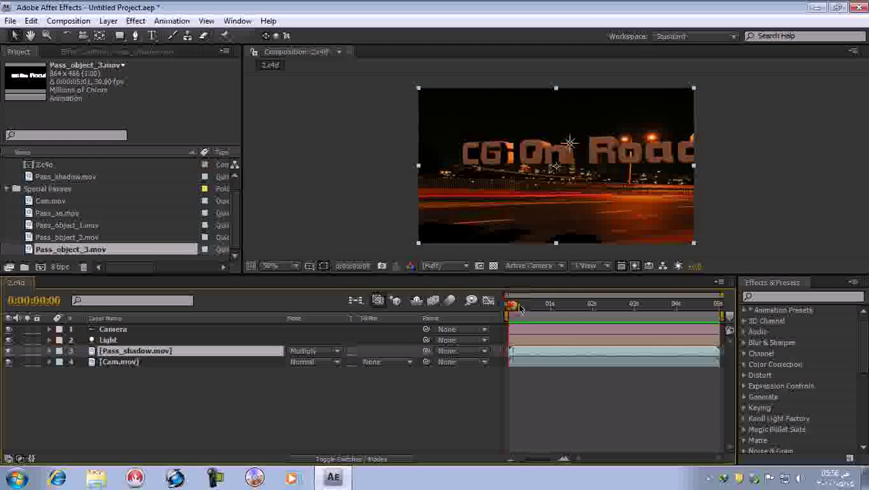
{"action": "left_click_drag", "start_coordinate": [521, 309], "coordinate": [543, 304]}
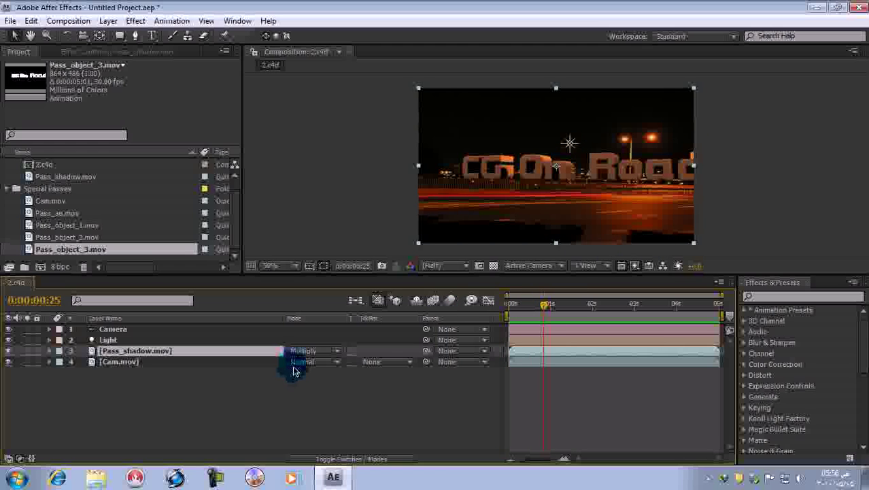
{"action": "key", "text": "alt+shift+t"}
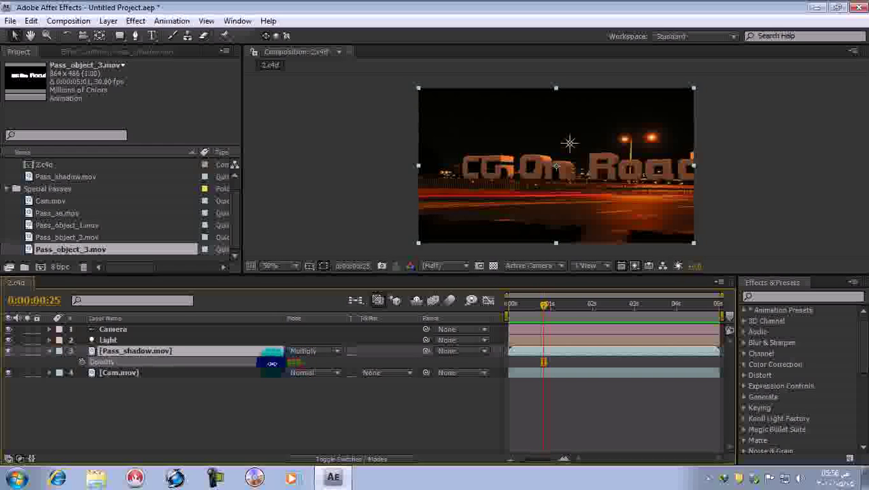
{"action": "left_click_drag", "start_coordinate": [253, 363], "coordinate": [227, 365]}
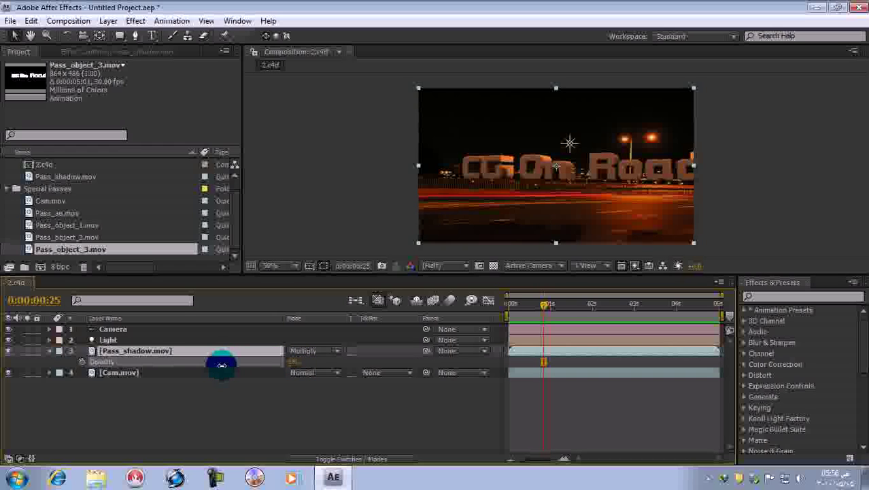
{"action": "left_click", "coordinate": [293, 416]}
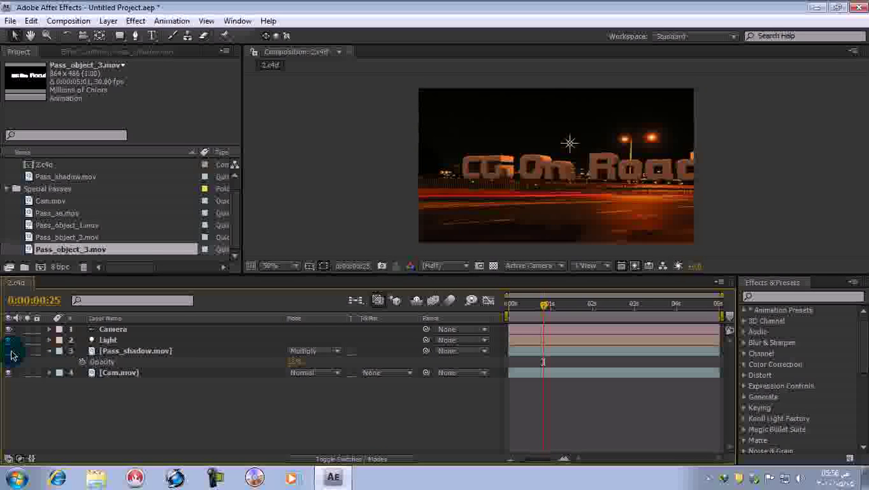
Step: Check the shadows around 0:00:01:03 and change the Pass_shadow.mov layer's blending mode to Overlay
{"action": "left_click_drag", "start_coordinate": [545, 305], "coordinate": [578, 317]}
{"action": "left_click_drag", "start_coordinate": [586, 315], "coordinate": [555, 305]}
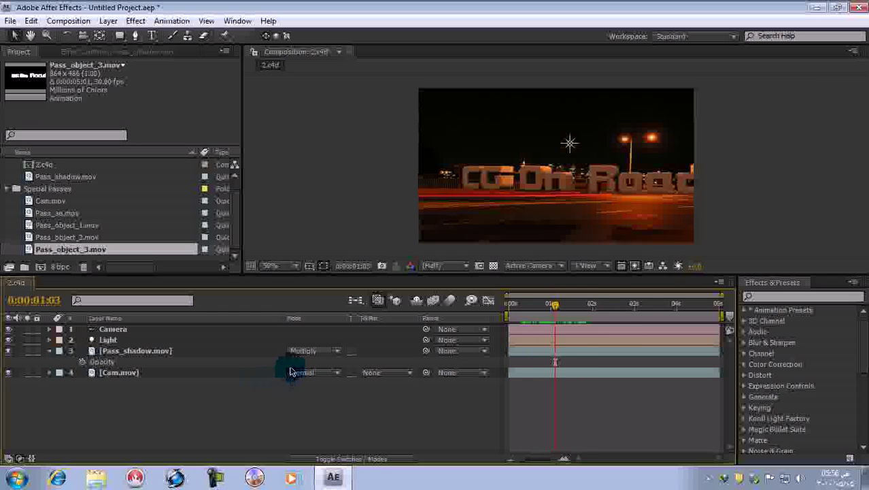
{"action": "left_click", "coordinate": [310, 352]}
{"action": "left_click", "coordinate": [321, 278]}
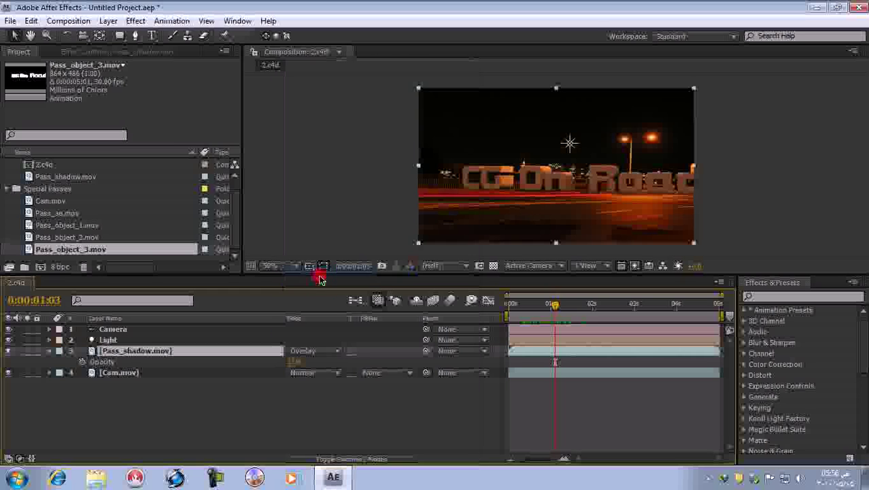
{"action": "left_click", "coordinate": [337, 352]}
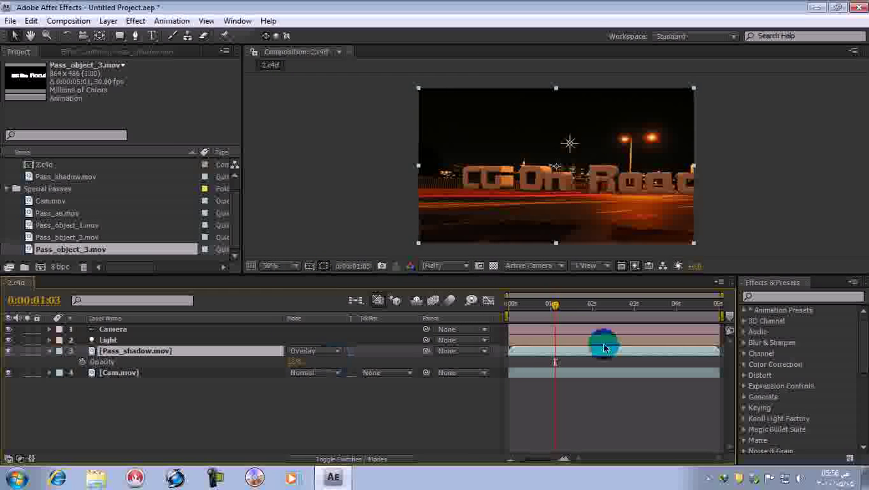
Step: Fine-tune the Pass_shadow.mov layer's opacity at 0:00:01:07 and check the shadows on the neighbouring frames up to 0:00:01:14
{"action": "mouse_move", "coordinate": [557, 306]}
{"action": "left_mouse_down"}
{"action": "mouse_move", "coordinate": [568, 311]}
{"action": "mouse_move", "coordinate": [561, 317]}
{"action": "mouse_move", "coordinate": [612, 316]}
{"action": "mouse_move", "coordinate": [520, 321]}
{"action": "mouse_move", "coordinate": [572, 311]}
{"action": "left_mouse_up"}
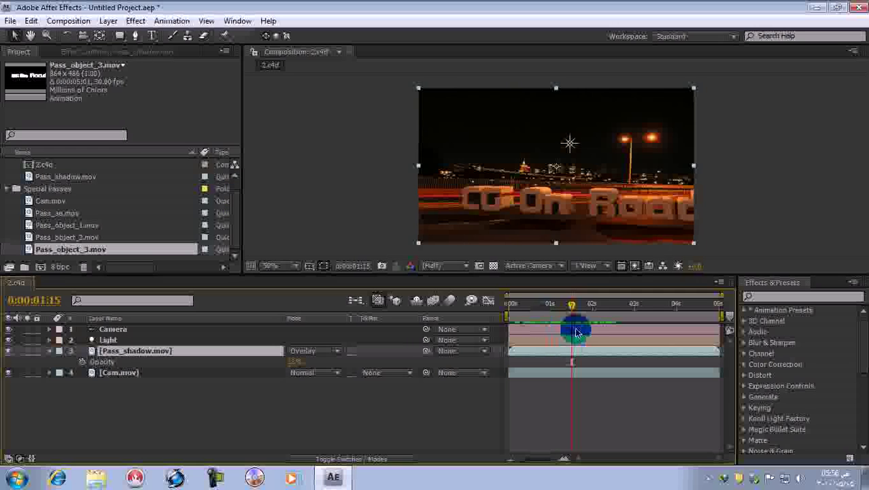
{"action": "mouse_move", "coordinate": [575, 305]}
{"action": "left_mouse_down"}
{"action": "mouse_move", "coordinate": [555, 312]}
{"action": "mouse_move", "coordinate": [626, 312]}
{"action": "mouse_move", "coordinate": [608, 314]}
{"action": "mouse_move", "coordinate": [598, 305]}
{"action": "mouse_move", "coordinate": [607, 310]}
{"action": "mouse_move", "coordinate": [551, 321]}
{"action": "mouse_move", "coordinate": [560, 312]}
{"action": "left_mouse_up"}
{"action": "mouse_move", "coordinate": [295, 363]}
{"action": "left_mouse_down"}
{"action": "mouse_move", "coordinate": [278, 362]}
{"action": "mouse_move", "coordinate": [313, 363]}
{"action": "mouse_move", "coordinate": [277, 364]}
{"action": "mouse_move", "coordinate": [301, 361]}
{"action": "mouse_move", "coordinate": [291, 368]}
{"action": "left_mouse_up"}
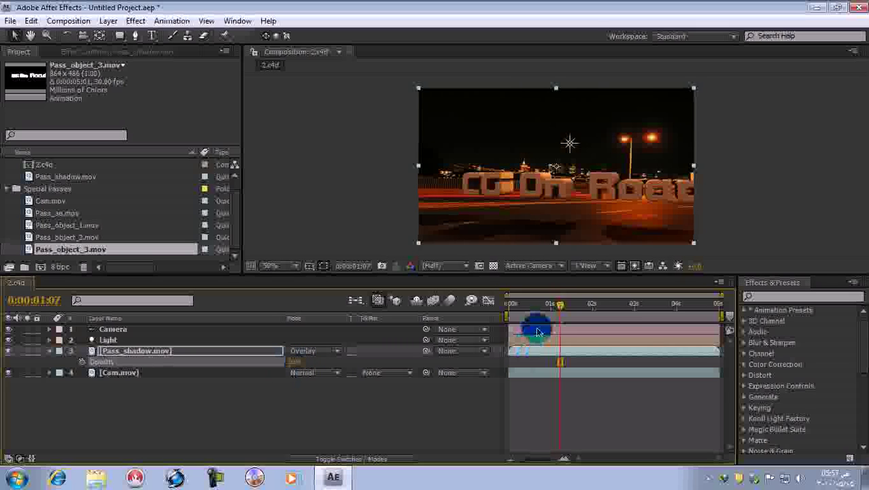
{"action": "left_click_drag", "start_coordinate": [553, 303], "coordinate": [570, 312]}
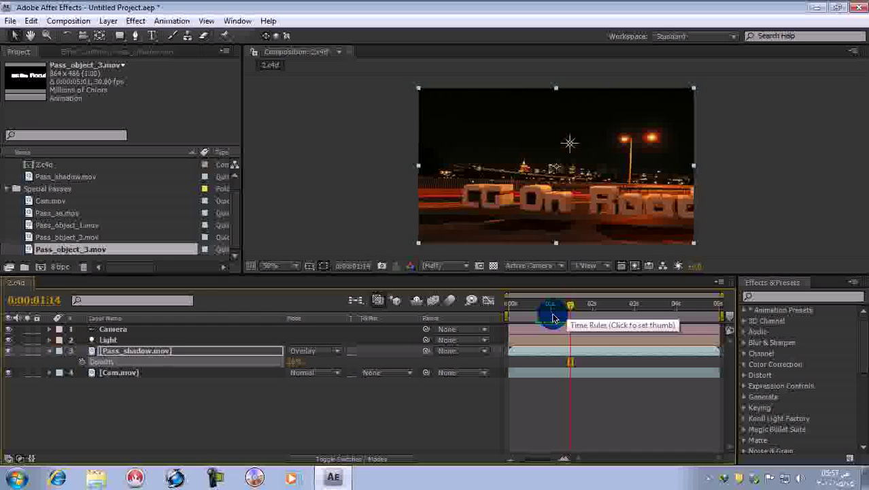
Step: Open Pass_ao.mov in an enlarged footage viewer, scrub through the clip to inspect it and close the viewer
{"action": "left_click", "coordinate": [59, 213]}
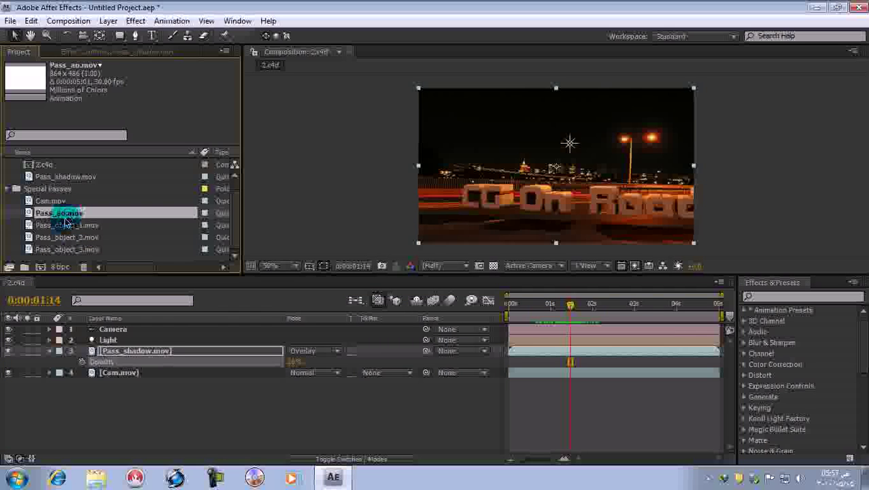
{"action": "double_click", "coordinate": [64, 215]}
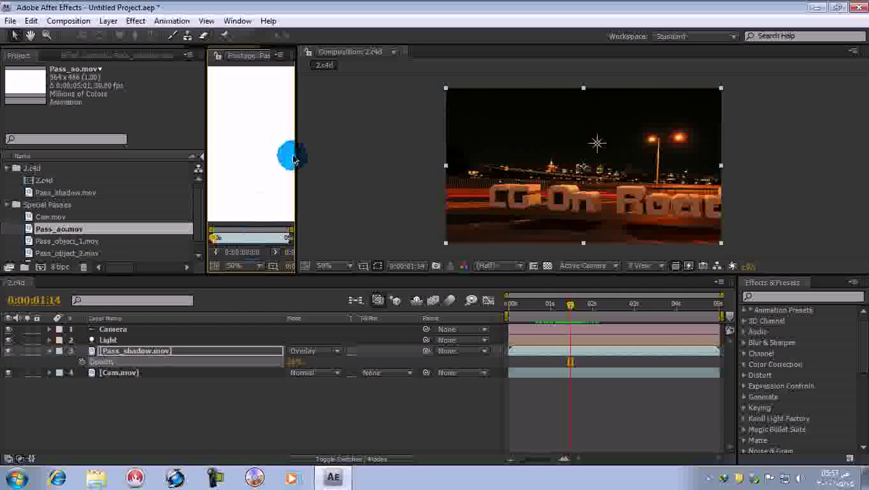
{"action": "left_click_drag", "start_coordinate": [293, 159], "coordinate": [514, 159]}
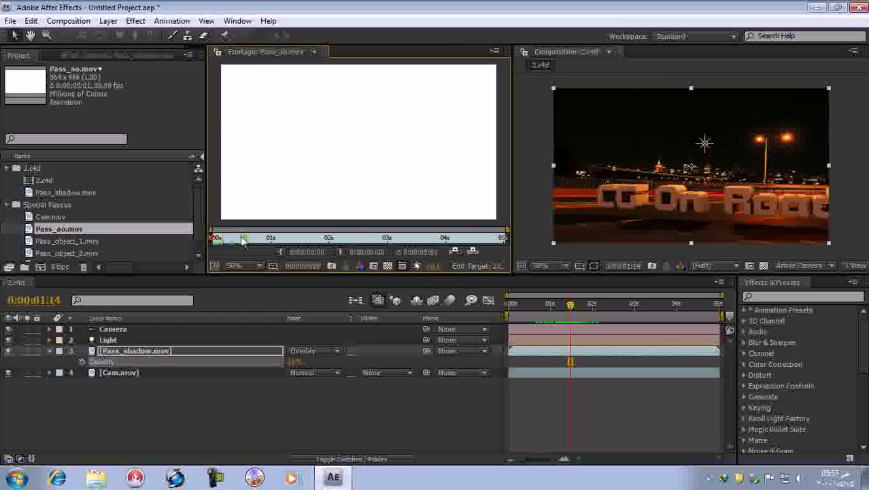
{"action": "left_click_drag", "start_coordinate": [419, 240], "coordinate": [281, 229]}
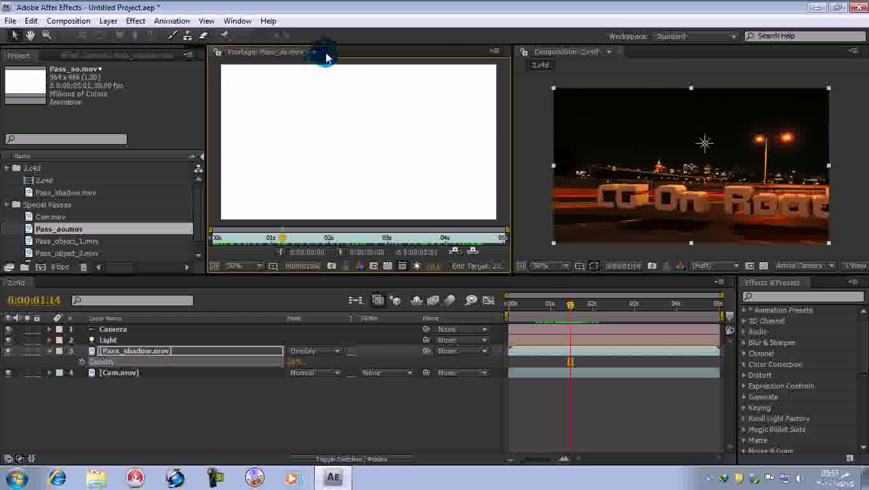
{"action": "left_click", "coordinate": [326, 51]}
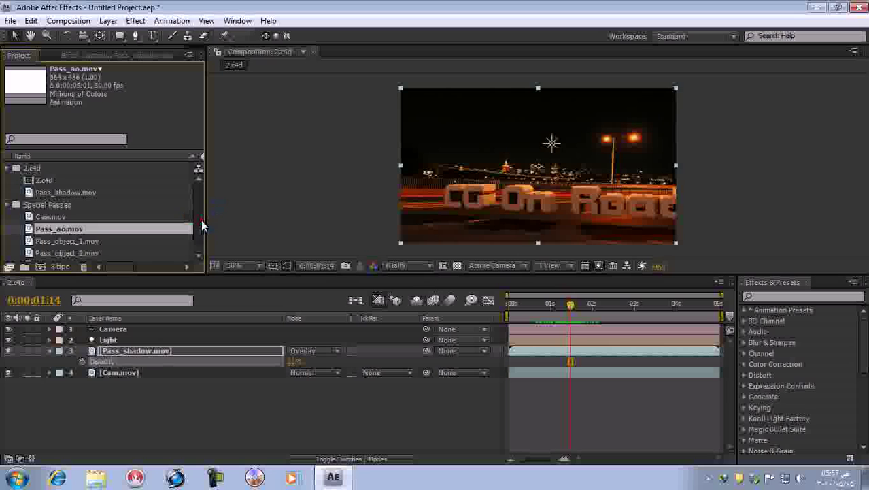
Step: Preview Pass_object_1.mov and Pass_object_2.mov, inspect Pass_object_2.mov in an enlarged footage viewer and close the viewer
{"action": "scroll", "coordinate": [198, 229], "scroll_direction": "down", "scroll_amount": 1}
{"action": "left_click", "coordinate": [87, 231]}
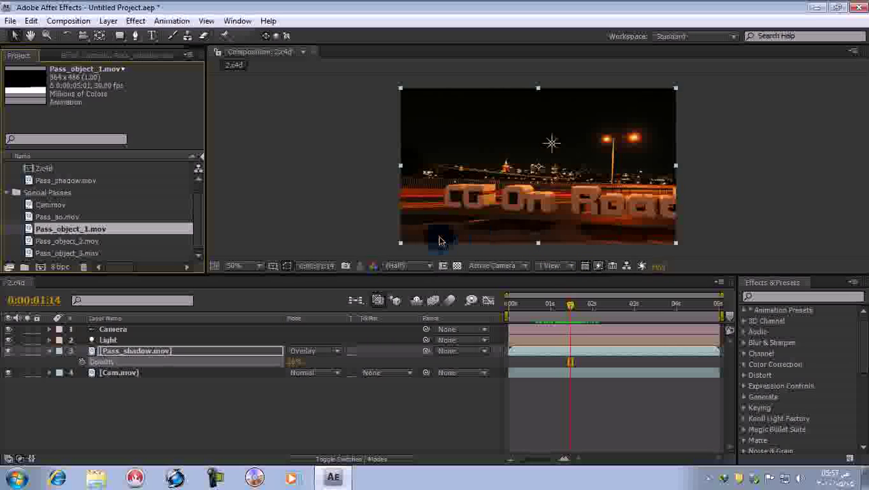
{"action": "left_click", "coordinate": [80, 243]}
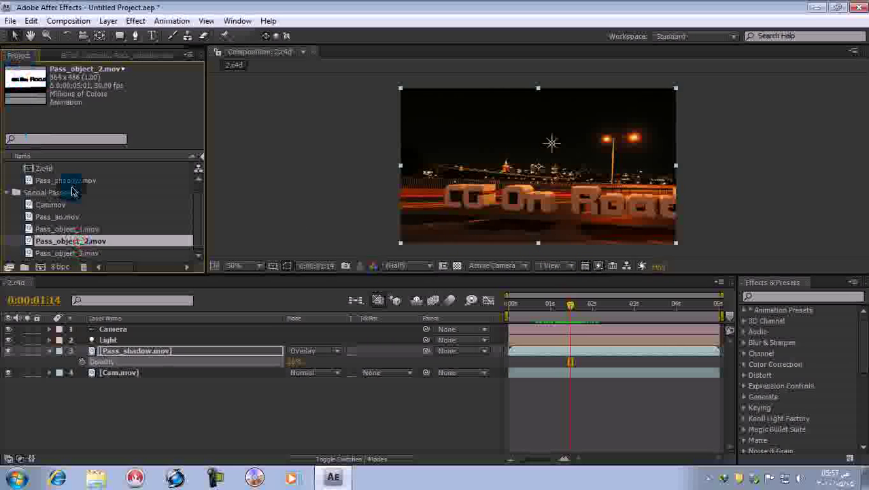
{"action": "double_click", "coordinate": [90, 245]}
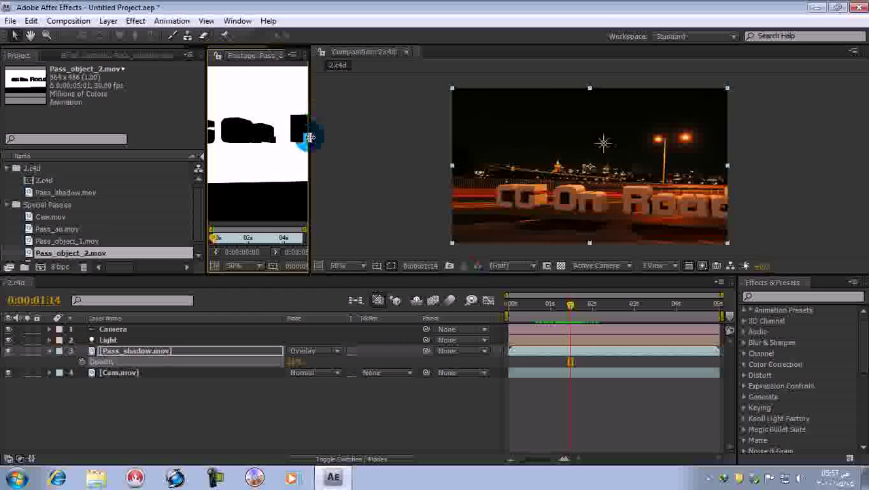
{"action": "left_click_drag", "start_coordinate": [305, 251], "coordinate": [228, 238]}
{"action": "left_click", "coordinate": [364, 62]}
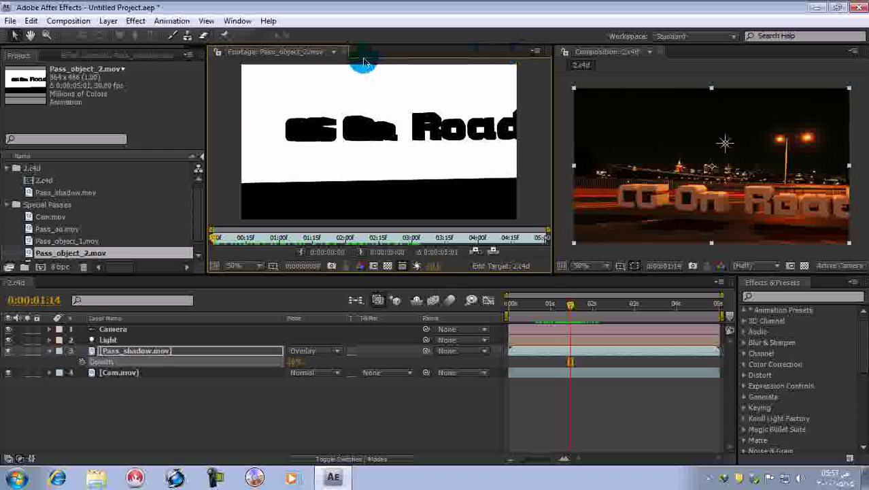
{"action": "left_click", "coordinate": [344, 53]}
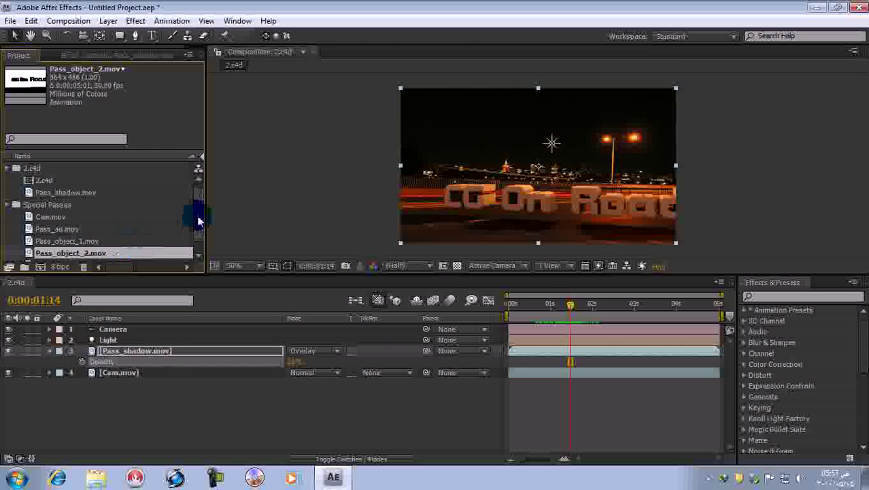
Step: Open Pass_object_3.mov in an enlarged footage viewer, inspect its matte of the text and close the viewer
{"action": "left_click_drag", "start_coordinate": [196, 214], "coordinate": [195, 226]}
{"action": "left_click", "coordinate": [125, 252]}
{"action": "double_click", "coordinate": [105, 254]}
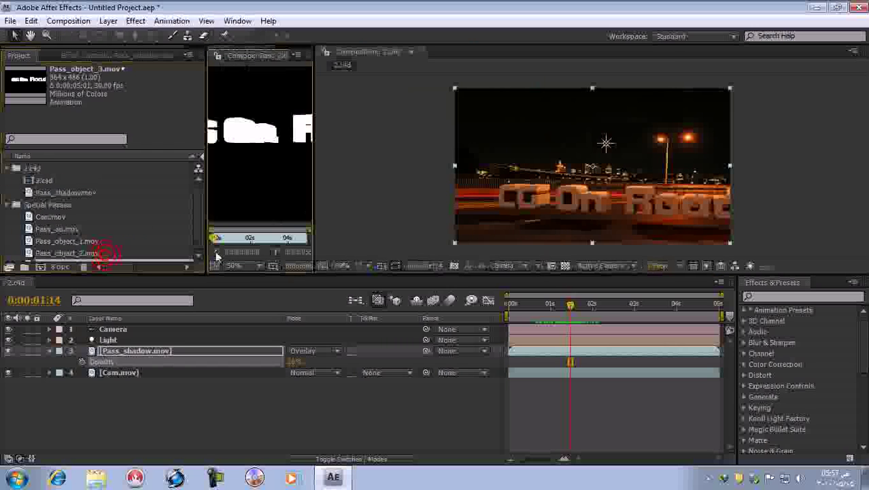
{"action": "left_click_drag", "start_coordinate": [315, 197], "coordinate": [539, 192]}
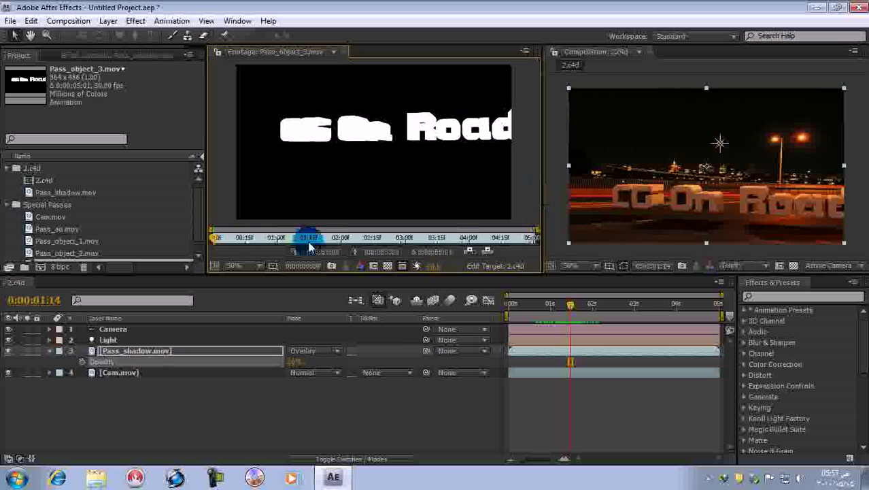
{"action": "left_click_drag", "start_coordinate": [241, 241], "coordinate": [142, 233]}
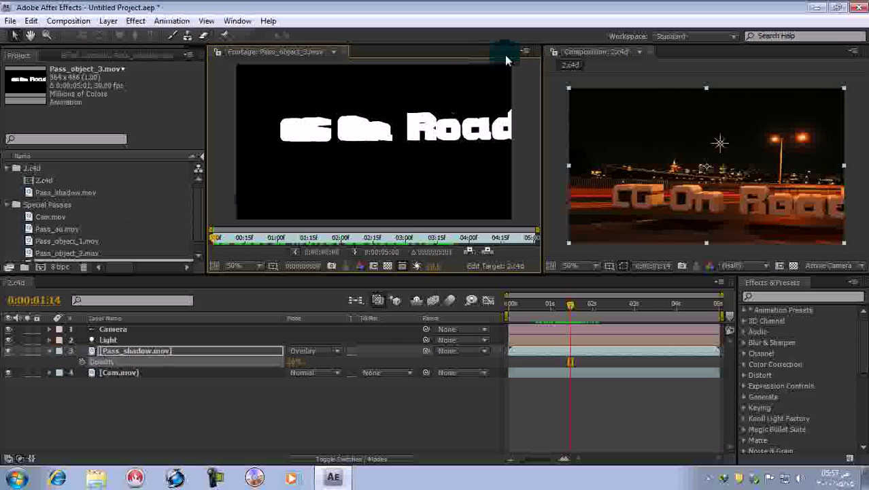
{"action": "left_click", "coordinate": [346, 53]}
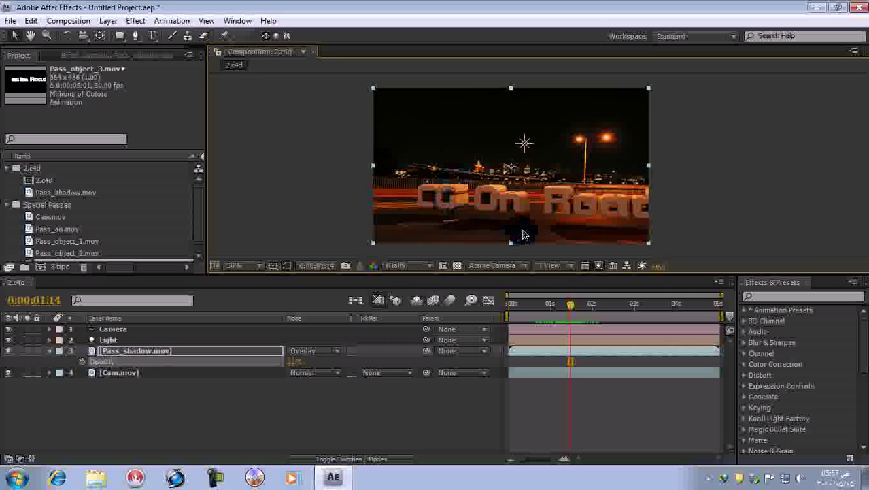
Step: Collapse the Pass_shadow.mov layer, add an adjustment layer and place it between Pass_shadow.mov and Cam.mov
{"action": "left_click", "coordinate": [49, 351]}
{"action": "left_click", "coordinate": [145, 383]}
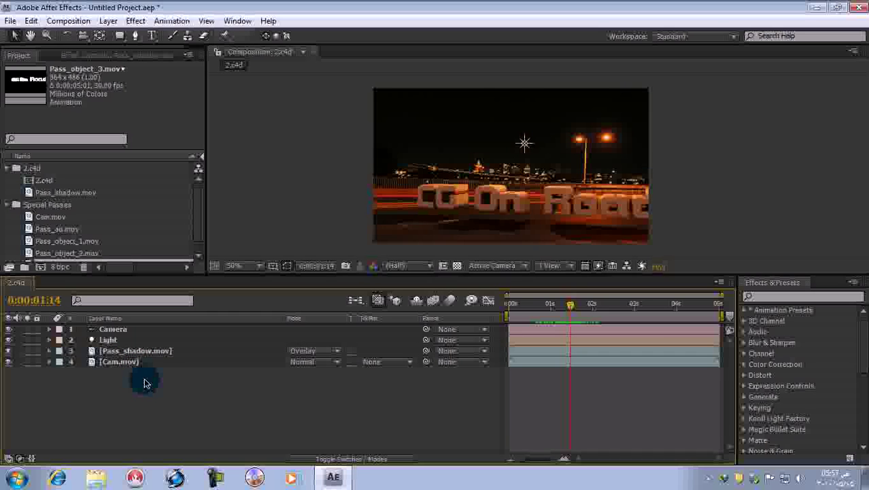
{"action": "left_click", "coordinate": [109, 21]}
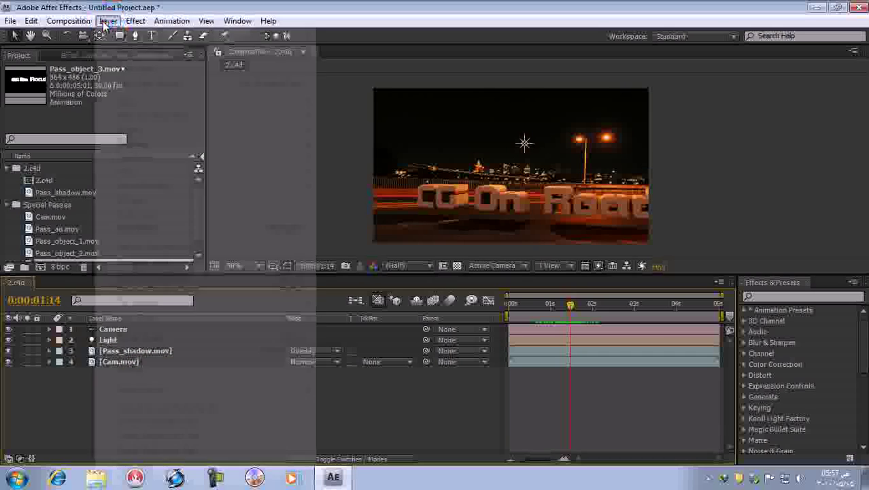
{"action": "mouse_move", "coordinate": [258, 36]}
{"action": "left_click", "coordinate": [384, 120]}
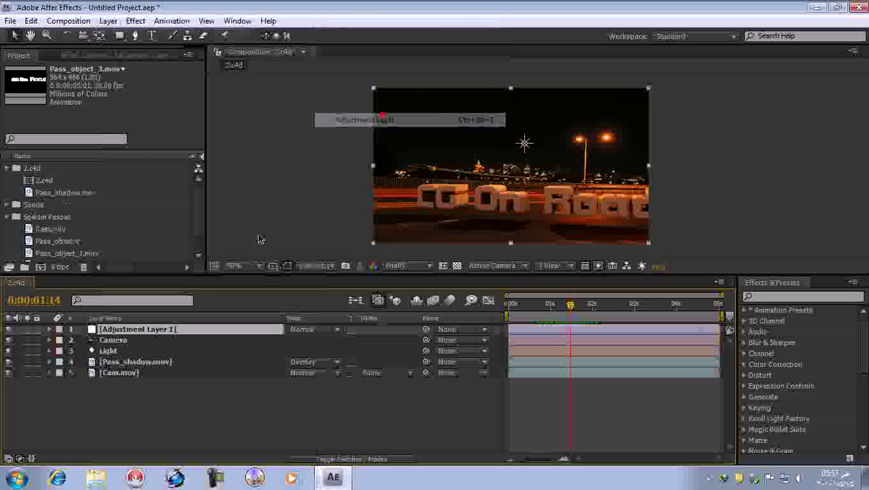
{"action": "left_click", "coordinate": [157, 331]}
{"action": "left_click_drag", "start_coordinate": [158, 330], "coordinate": [156, 371]}
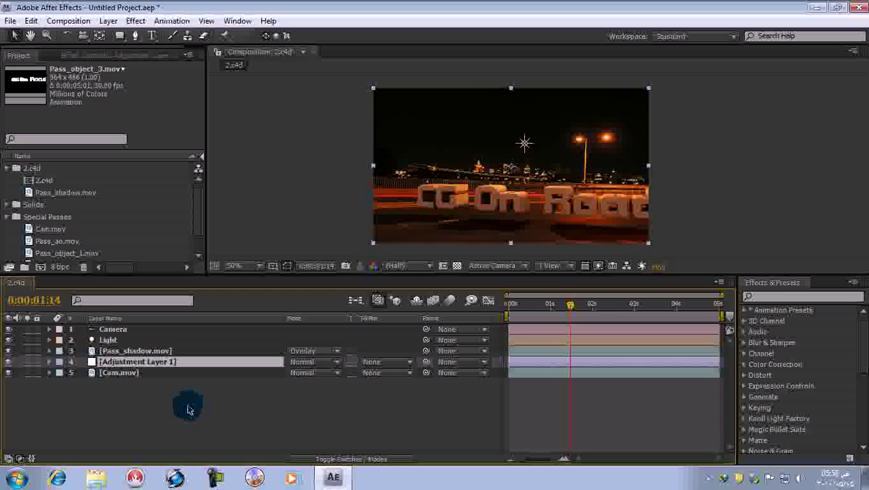
Step: Apply the Curves effect to Adjustment Layer 1 and raise the middle of its RGB curve to brighten the image
{"action": "left_click", "coordinate": [791, 297]}
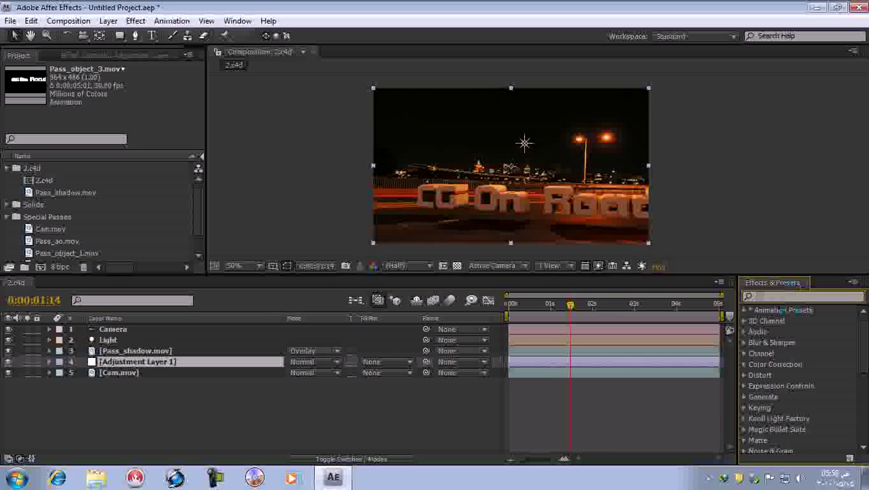
{"action": "type", "text": "Curves"}
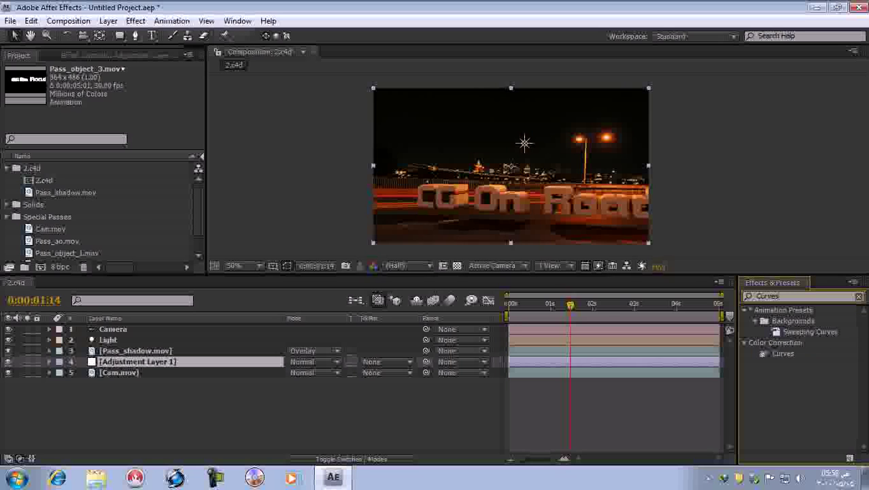
{"action": "double_click", "coordinate": [784, 354]}
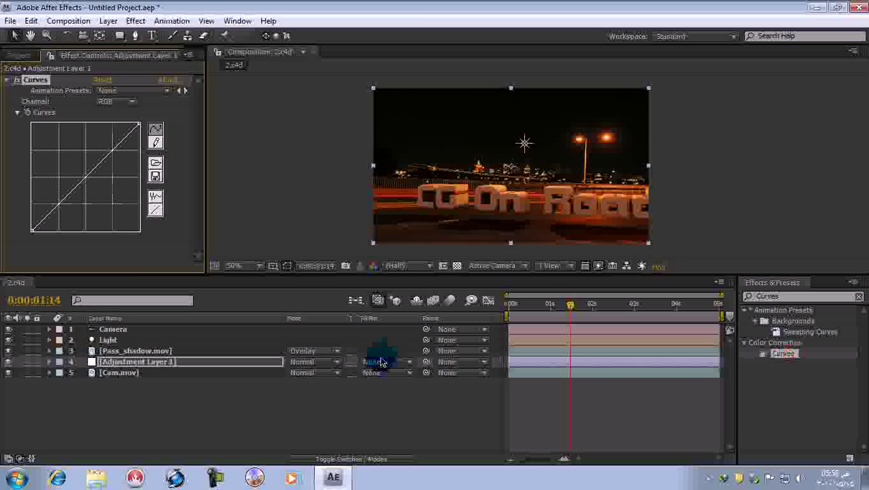
{"action": "left_click_drag", "start_coordinate": [85, 181], "coordinate": [71, 164]}
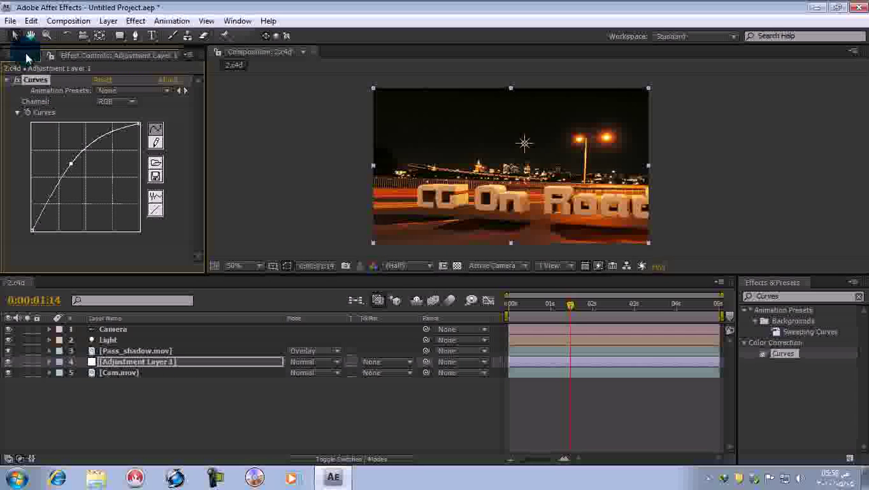
Step: Pick Pass_object_3.mov from the Special Passes folder and add it to the composition between Adjustment Layer 1 and Cam.mov
{"action": "left_click", "coordinate": [25, 55]}
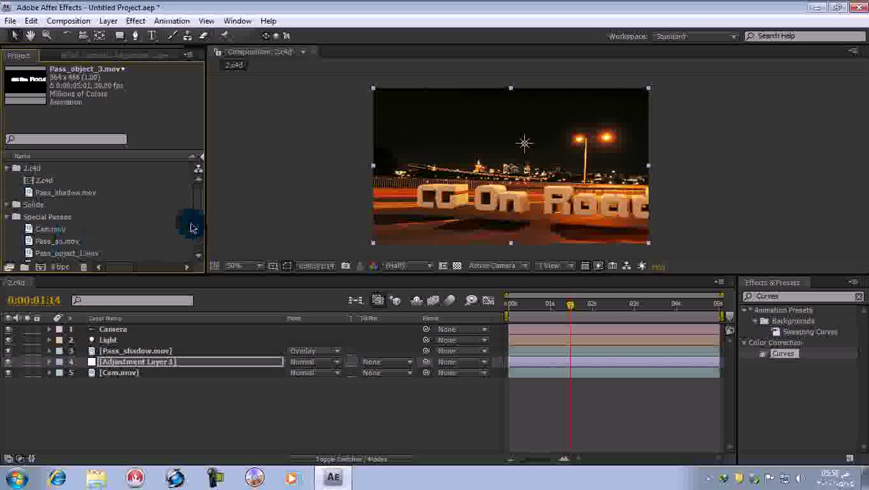
{"action": "scroll", "coordinate": [193, 227], "scroll_direction": "down", "scroll_amount": 1}
{"action": "left_click", "coordinate": [93, 253]}
{"action": "left_click", "coordinate": [81, 241]}
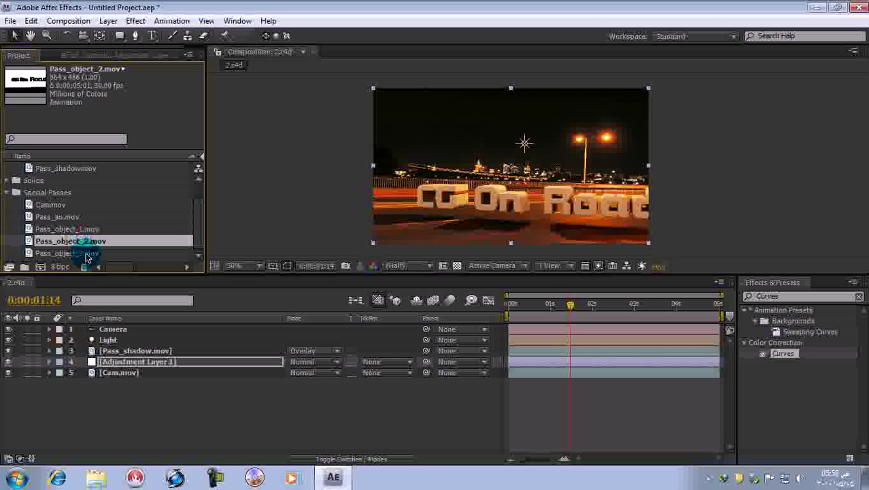
{"action": "left_click", "coordinate": [86, 258]}
{"action": "left_click_drag", "start_coordinate": [28, 250], "coordinate": [132, 371]}
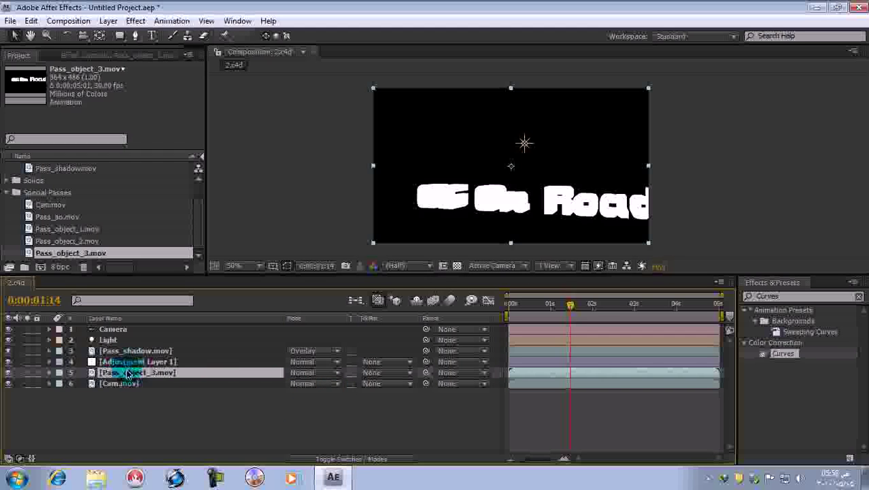
Step: Try Adjustment Layer 1 as the alpha matte of Pass_object_3.mov and remove the track matte again
{"action": "left_click", "coordinate": [381, 375]}
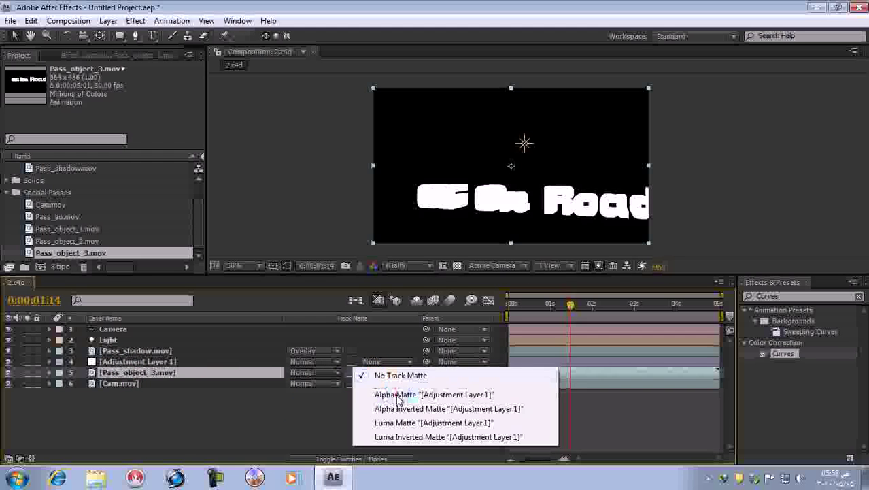
{"action": "left_click", "coordinate": [399, 395]}
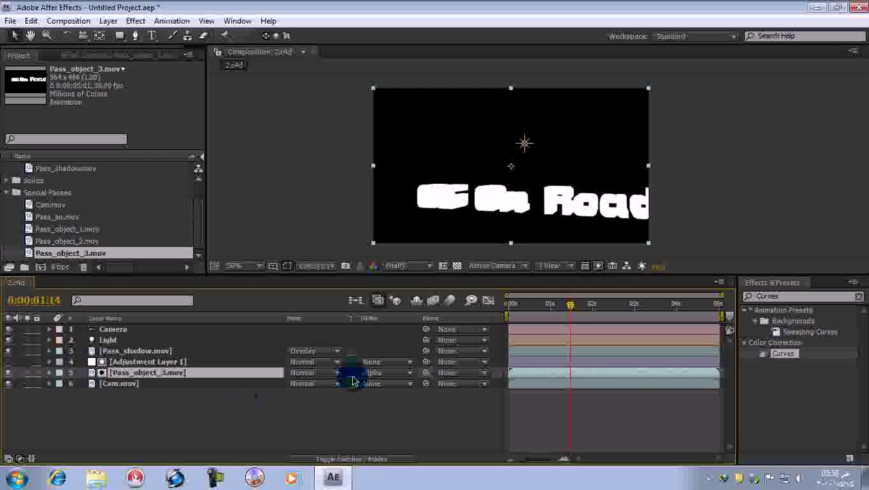
{"action": "left_click", "coordinate": [378, 373]}
{"action": "left_click", "coordinate": [390, 401]}
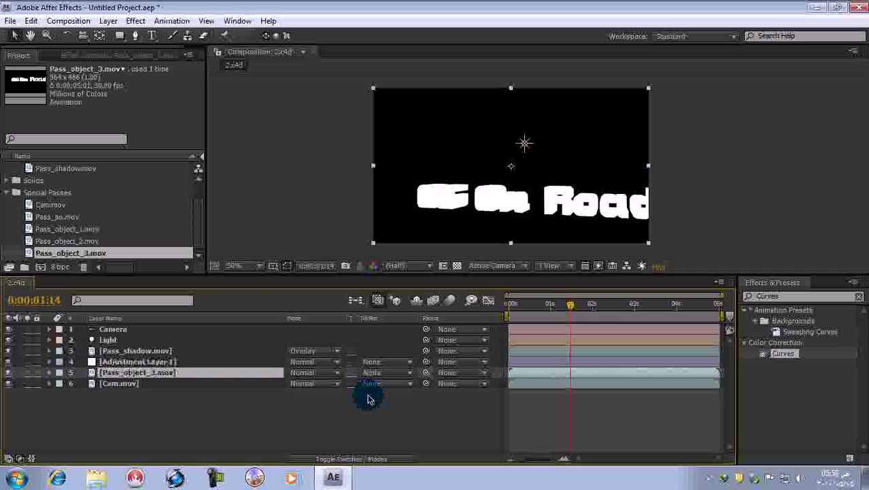
Step: Move Pass_object_3.mov above Adjustment Layer 1 and use it as the adjustment layer's luma matte
{"action": "left_click", "coordinate": [168, 375]}
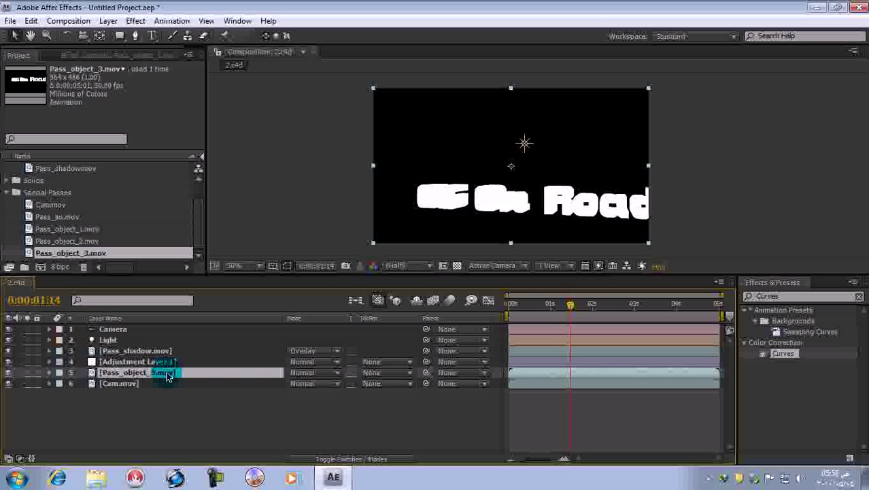
{"action": "left_click_drag", "start_coordinate": [168, 375], "coordinate": [165, 355]}
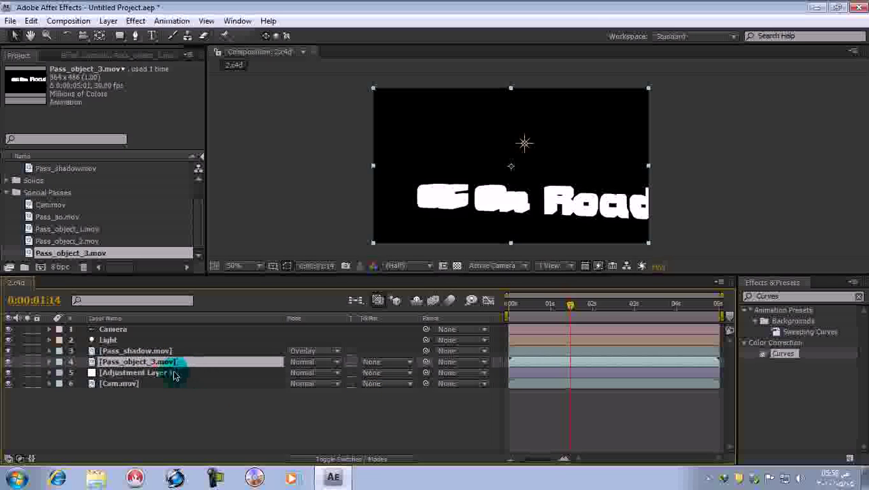
{"action": "left_click", "coordinate": [174, 375]}
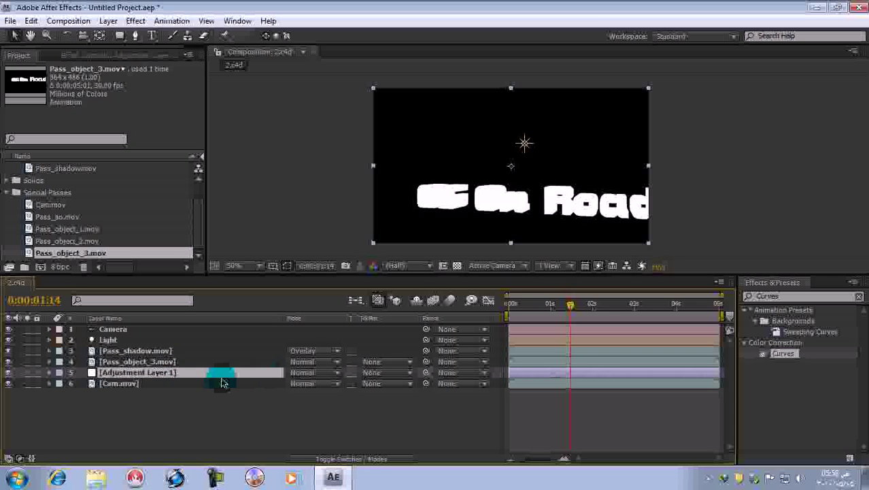
{"action": "left_click", "coordinate": [374, 373]}
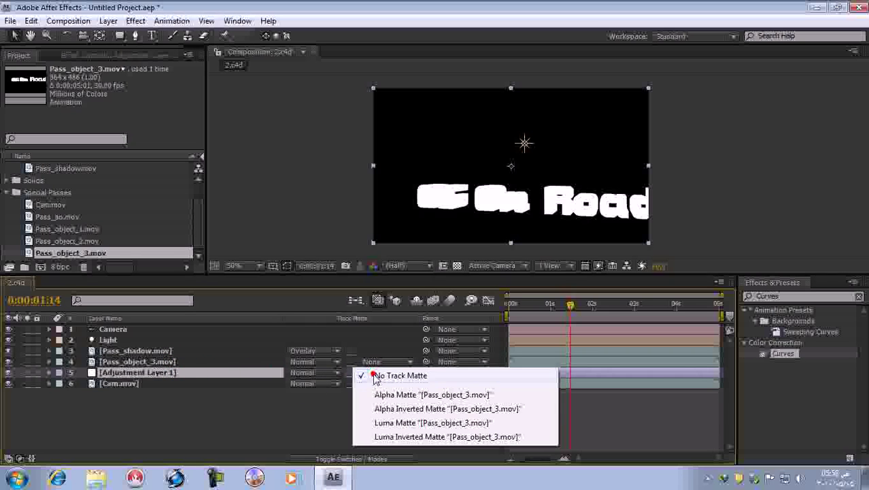
{"action": "left_click", "coordinate": [397, 425]}
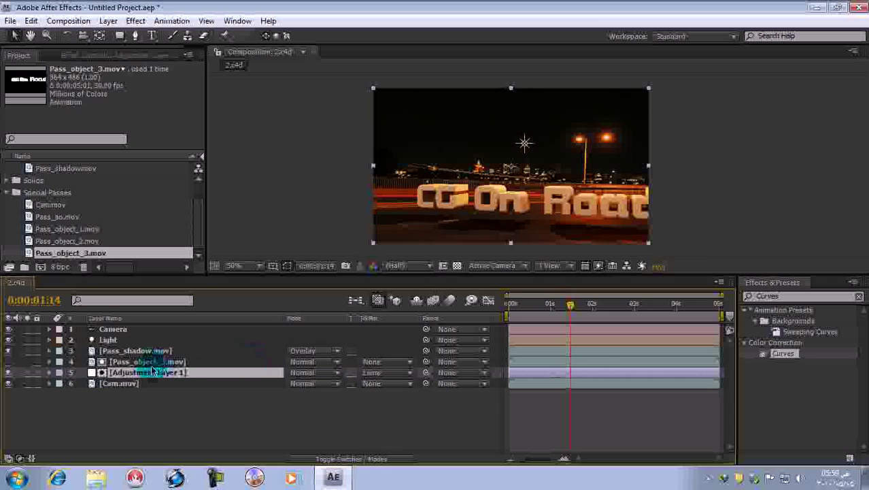
Step: Readjust the RGB curve on Adjustment Layer 1, trying a darker midtone and settling its midpoint just above the diagonal
{"action": "left_click_drag", "start_coordinate": [151, 378], "coordinate": [150, 378]}
{"action": "left_click", "coordinate": [80, 60]}
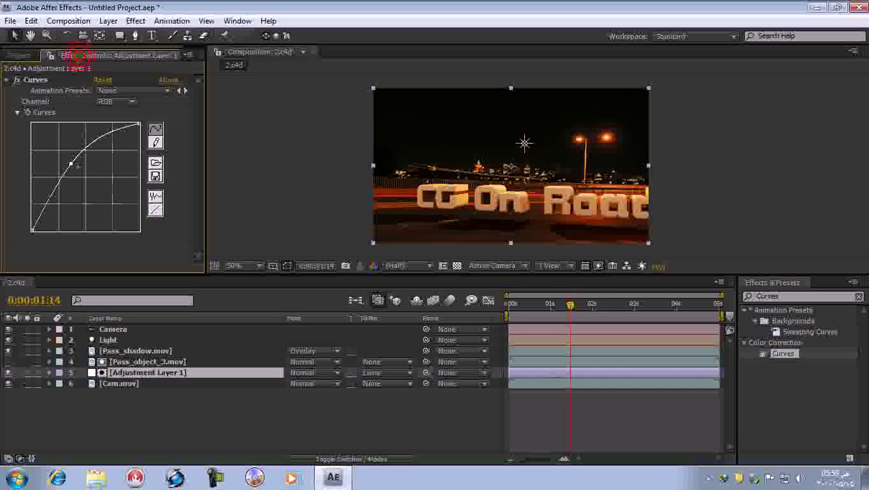
{"action": "left_click_drag", "start_coordinate": [71, 166], "coordinate": [93, 185]}
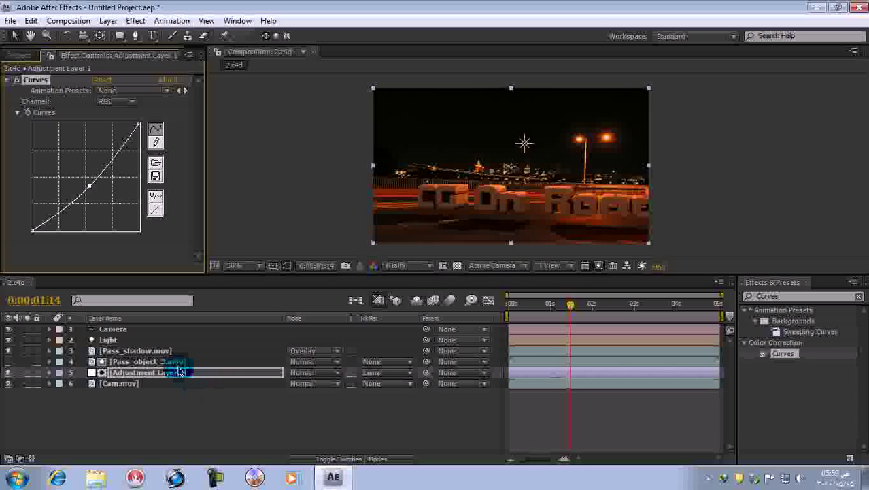
{"action": "left_click", "coordinate": [146, 361]}
{"action": "left_click", "coordinate": [170, 372]}
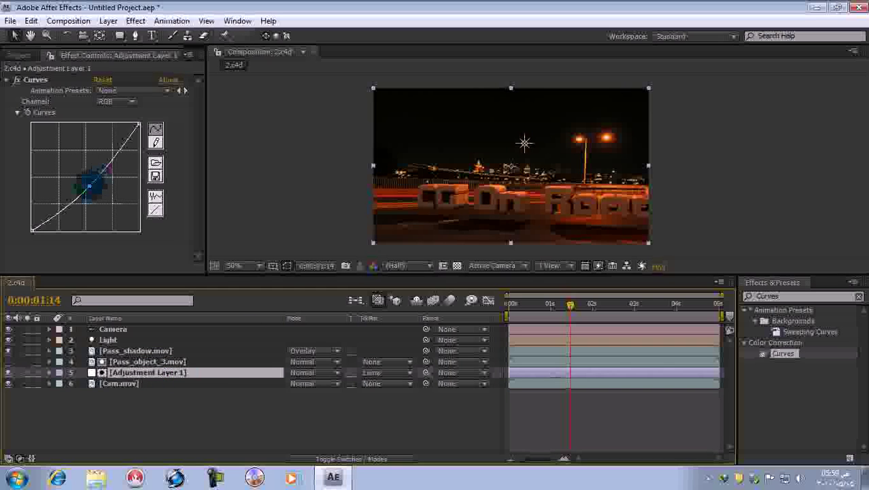
{"action": "left_click", "coordinate": [85, 179]}
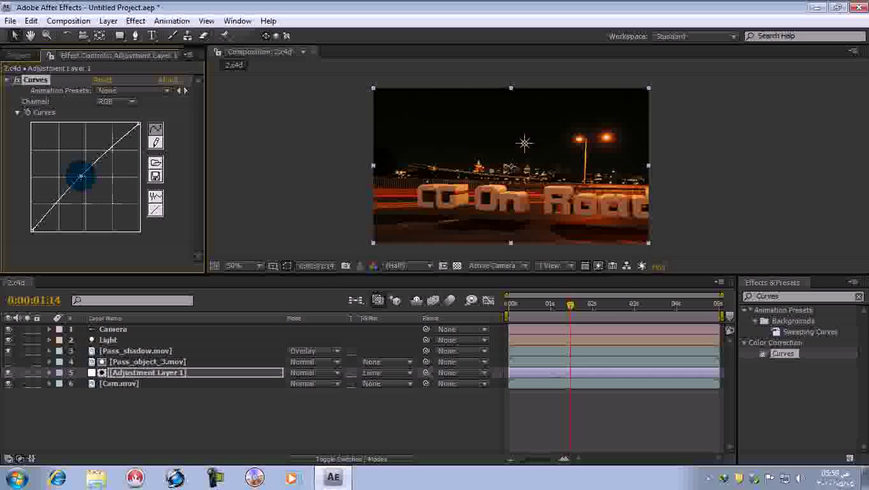
{"action": "left_click", "coordinate": [81, 178]}
Step: Switch the Curves effect to the Blue channel, lower its midpoint slightly to warm the text and deselect the layer
{"action": "left_click", "coordinate": [121, 102]}
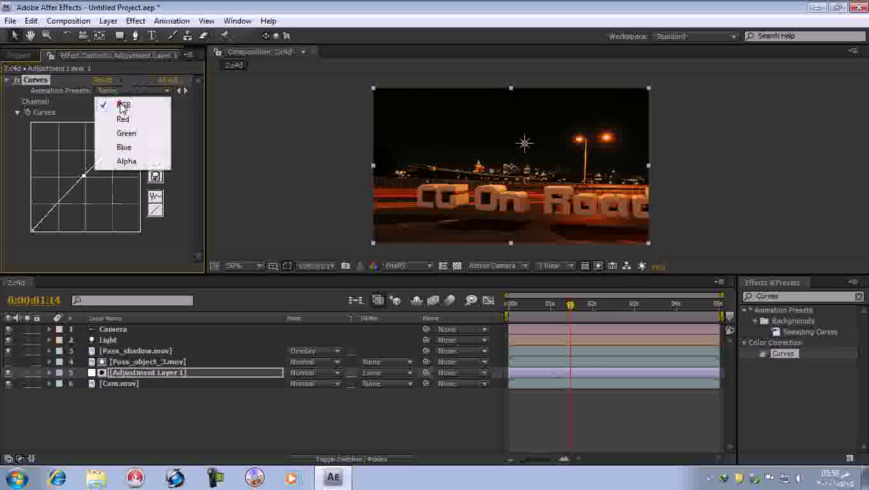
{"action": "left_click", "coordinate": [127, 145]}
{"action": "left_click", "coordinate": [87, 176]}
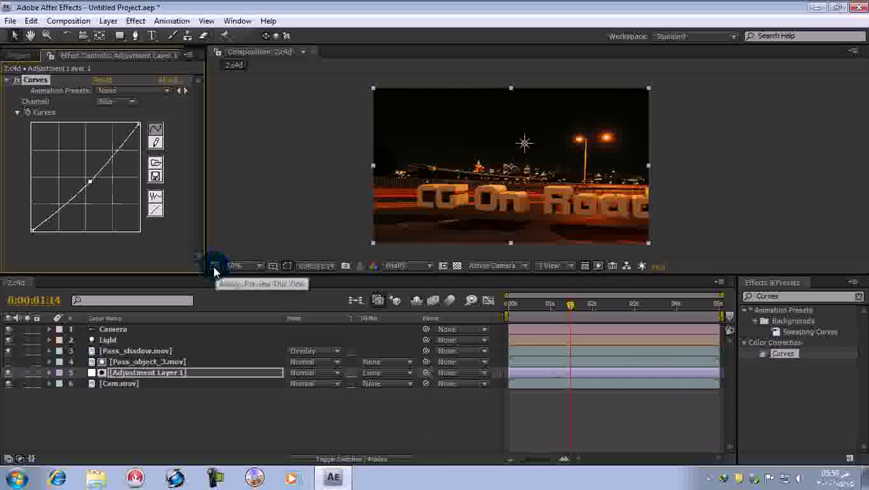
{"action": "left_click", "coordinate": [322, 435]}
{"action": "left_click", "coordinate": [322, 436]}
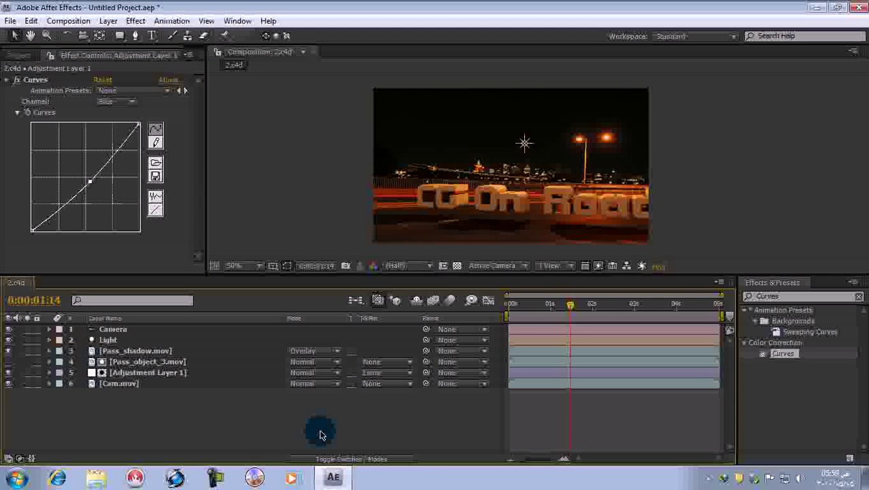
Step: Create a solid named RoadMask, sampling its orange colour from the glow of the street lamp in the composition
{"action": "left_click", "coordinate": [108, 21]}
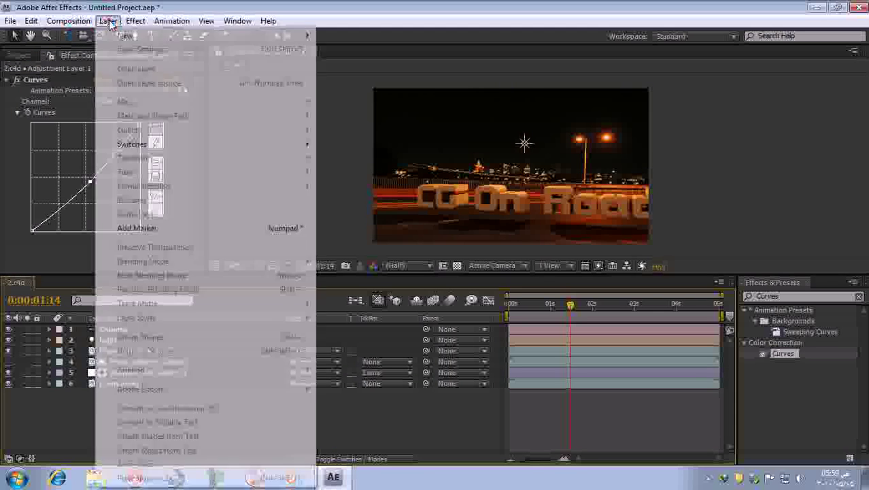
{"action": "mouse_move", "coordinate": [215, 39]}
{"action": "left_click", "coordinate": [343, 50]}
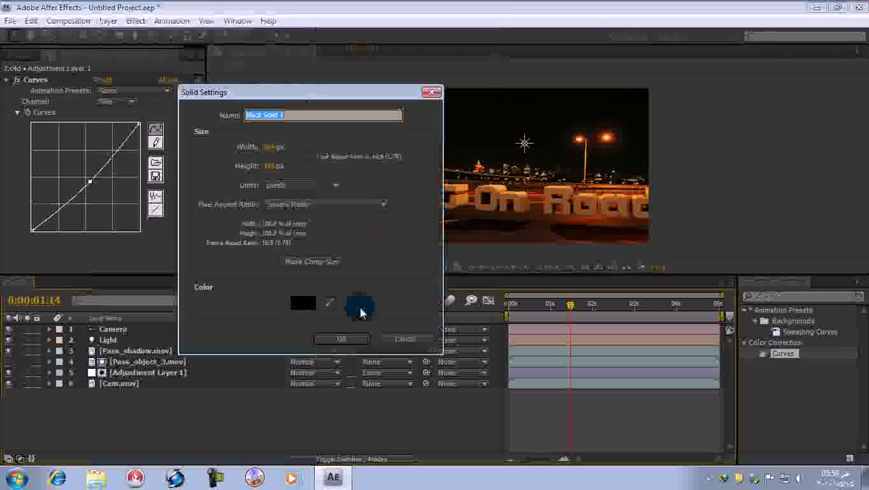
{"action": "left_click", "coordinate": [604, 152]}
{"action": "left_click", "coordinate": [330, 300]}
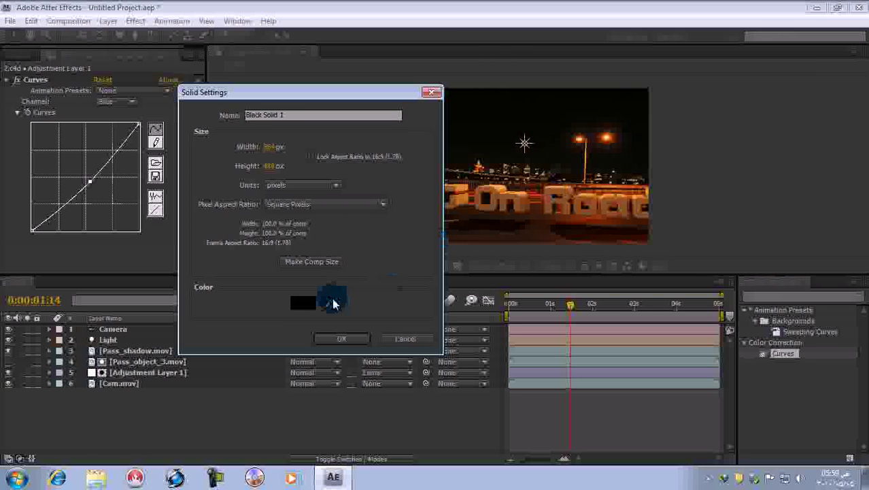
{"action": "left_click", "coordinate": [620, 135]}
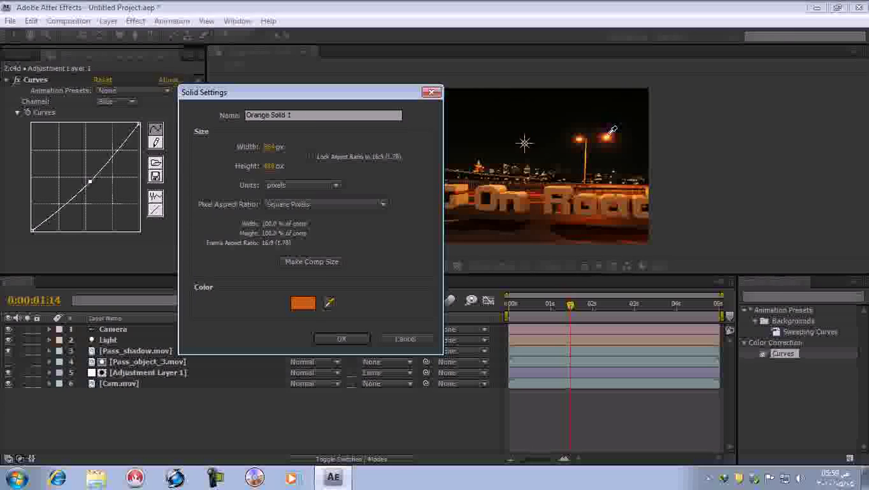
{"action": "left_click_drag", "start_coordinate": [303, 115], "coordinate": [215, 133]}
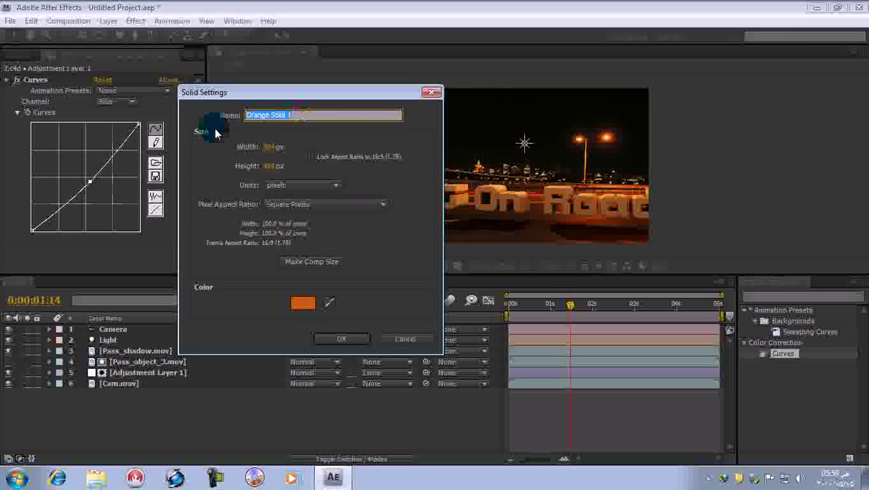
{"action": "type", "text": "Roa"}
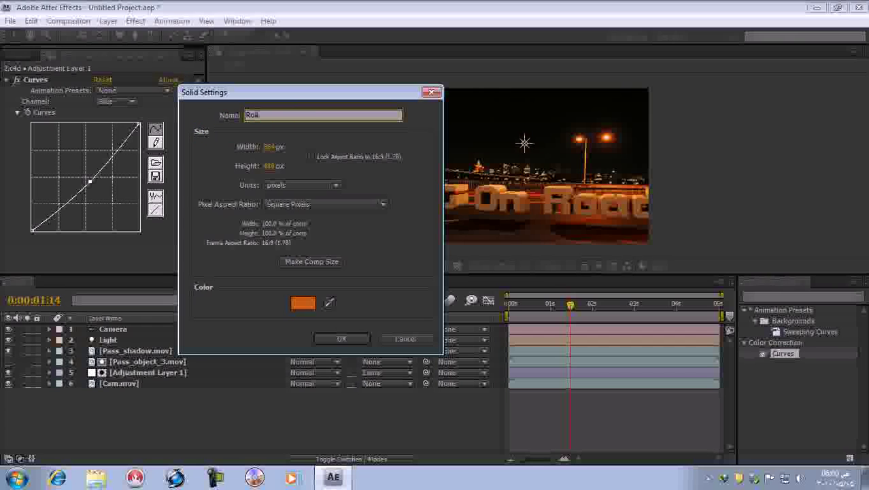
{"action": "type", "text": "dMask"}
{"action": "left_click", "coordinate": [342, 338]}
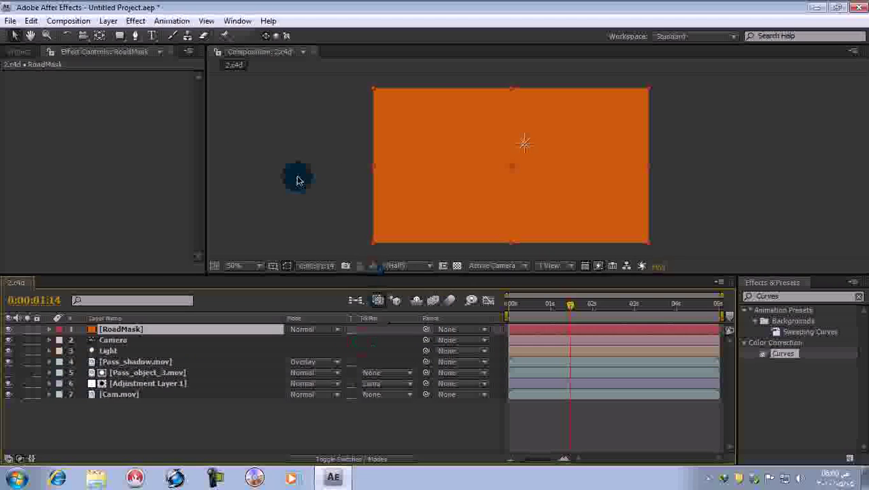
Step: Draw a wide elliptical mask over the lower-left part of the road on RoadMask and feather its edge heavily
{"action": "left_click_drag", "start_coordinate": [120, 35], "coordinate": [178, 65]}
{"action": "left_click_drag", "start_coordinate": [259, 261], "coordinate": [502, 212]}
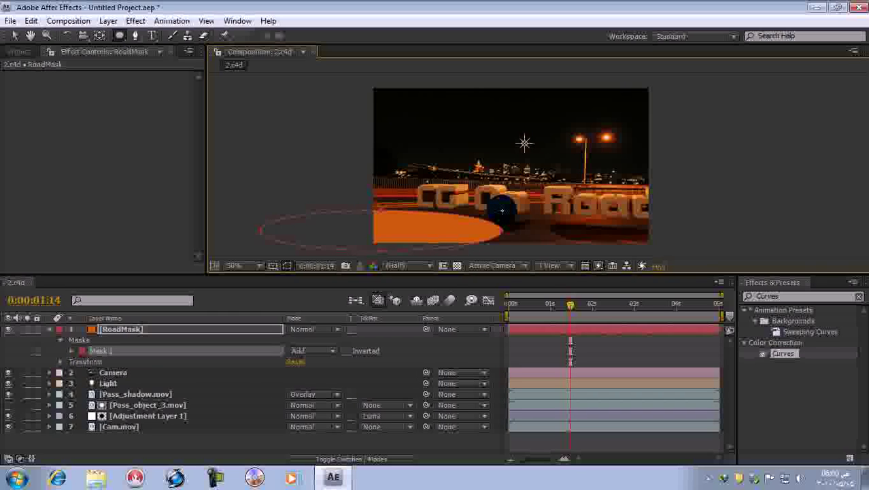
{"action": "left_click_drag", "start_coordinate": [248, 272], "coordinate": [248, 263]}
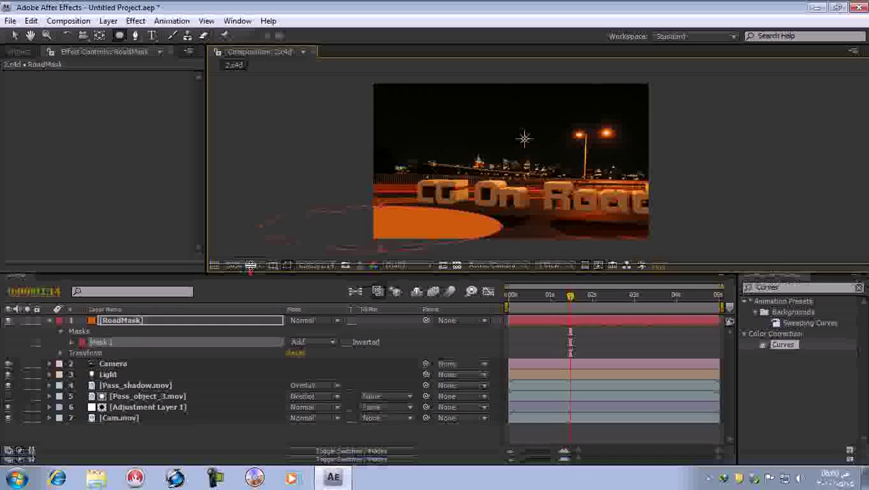
{"action": "left_click", "coordinate": [203, 321]}
{"action": "key", "text": "m"}
{"action": "key", "text": "m"}
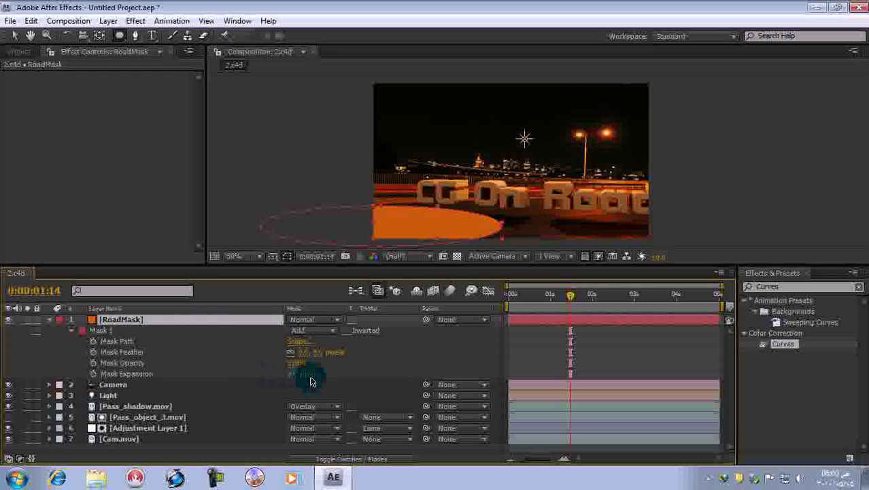
{"action": "left_click_drag", "start_coordinate": [304, 351], "coordinate": [435, 349]}
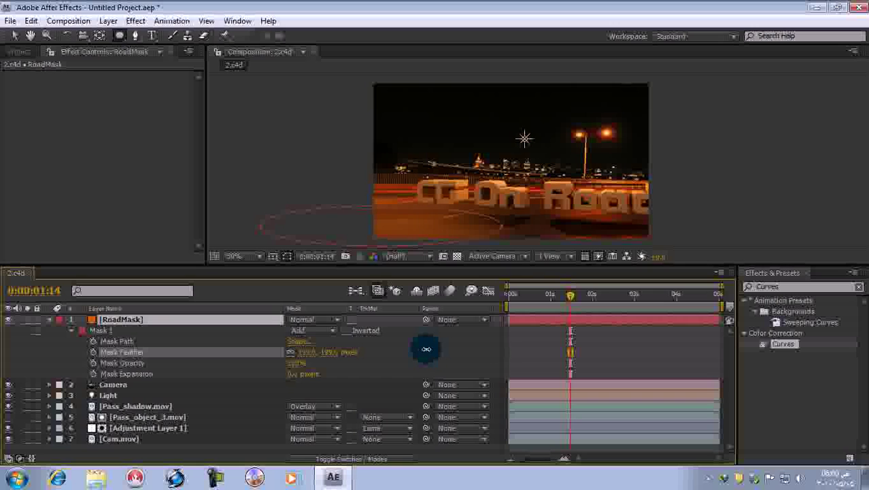
Step: Set RoadMask's blending mode to Add, then collapse and deselect the layer
{"action": "left_click", "coordinate": [313, 321]}
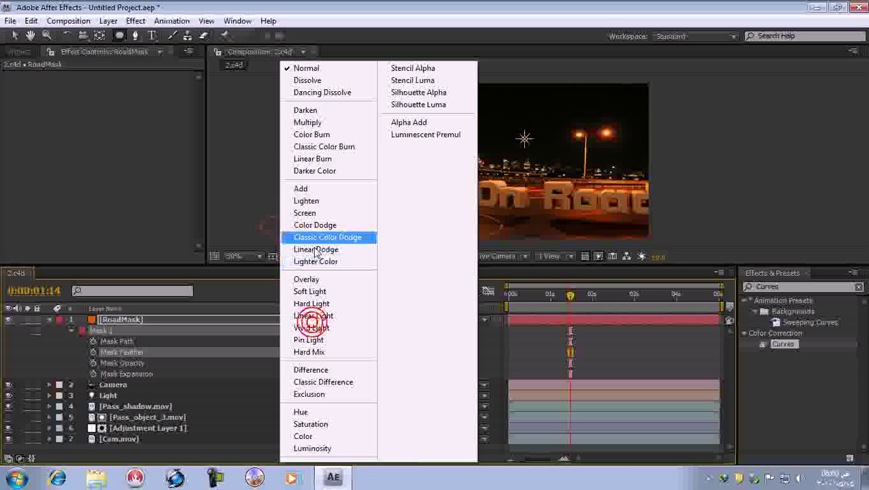
{"action": "left_click", "coordinate": [304, 189]}
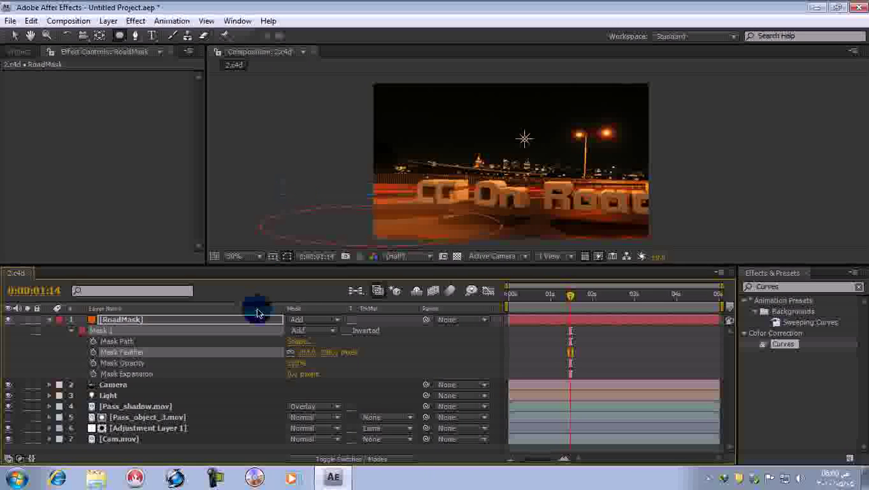
{"action": "left_click", "coordinate": [48, 320]}
{"action": "left_click", "coordinate": [172, 434]}
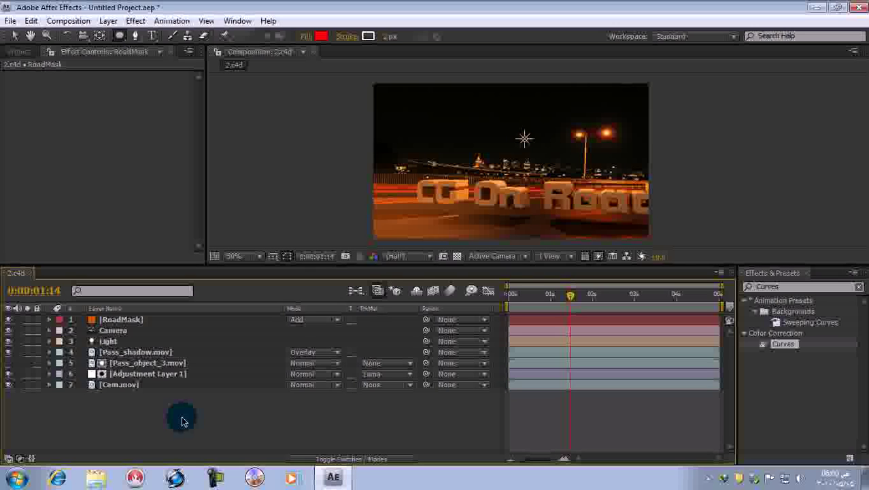
Step: Create a second adjustment layer and place it directly above Cam.mov in the layer stack
{"action": "left_click", "coordinate": [135, 21]}
{"action": "mouse_move", "coordinate": [108, 21]}
{"action": "mouse_move", "coordinate": [248, 34]}
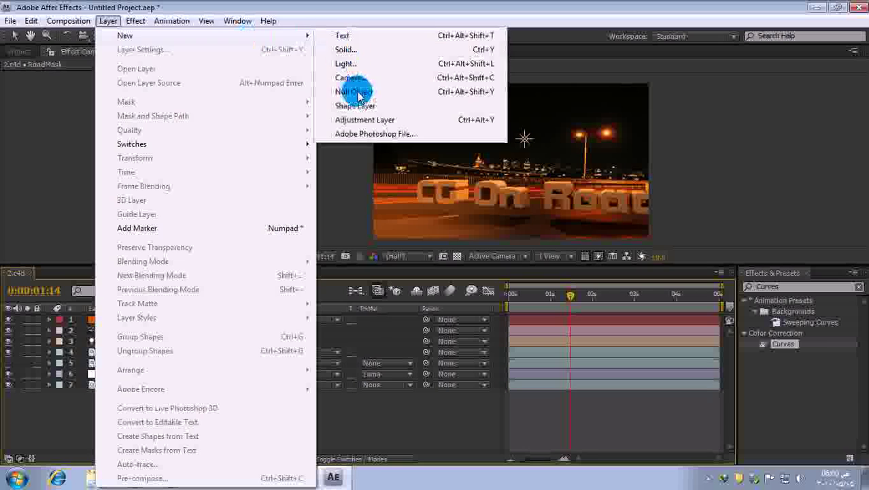
{"action": "left_click", "coordinate": [366, 121]}
{"action": "left_click_drag", "start_coordinate": [139, 319], "coordinate": [145, 392]}
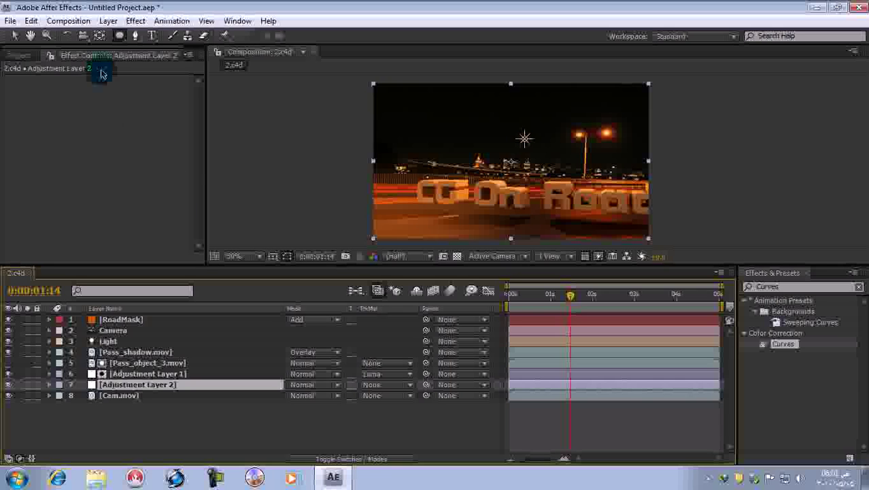
Step: Add Pass_object_1.mov from the Special Passes folder to the composition, directly above Adjustment Layer 2
{"action": "left_click", "coordinate": [20, 55]}
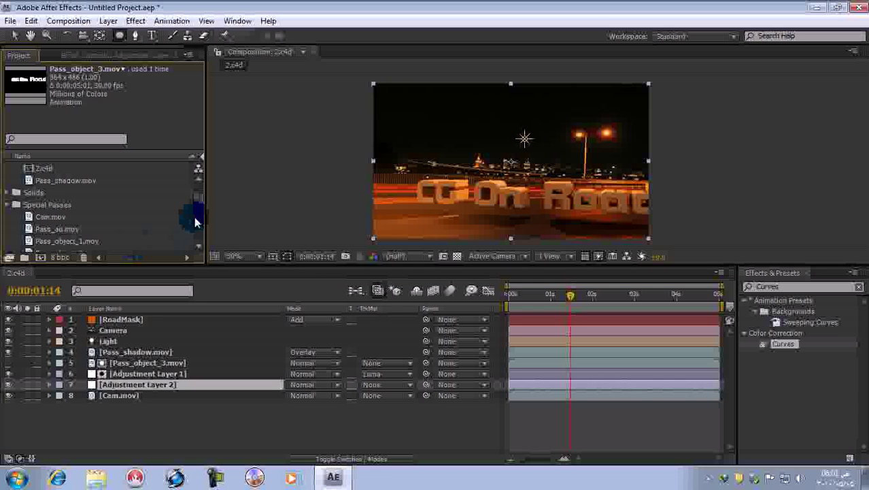
{"action": "left_click_drag", "start_coordinate": [194, 211], "coordinate": [194, 221]}
{"action": "left_click", "coordinate": [68, 216]}
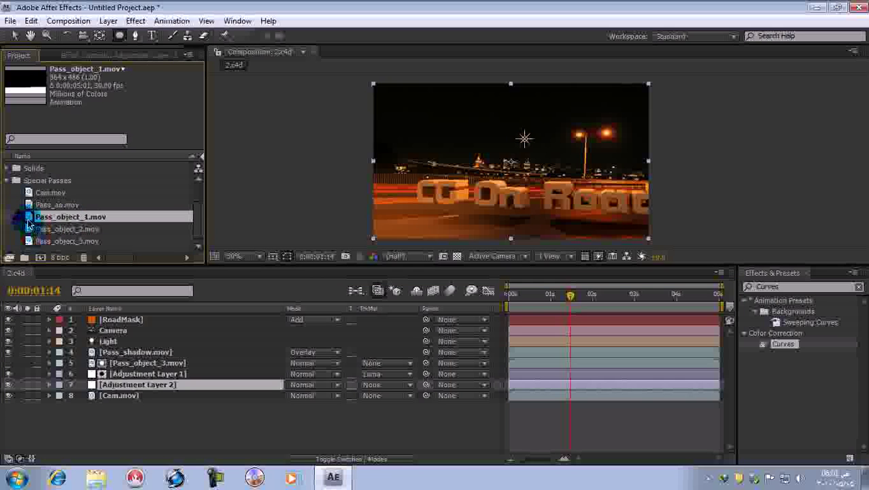
{"action": "left_click_drag", "start_coordinate": [28, 224], "coordinate": [140, 384]}
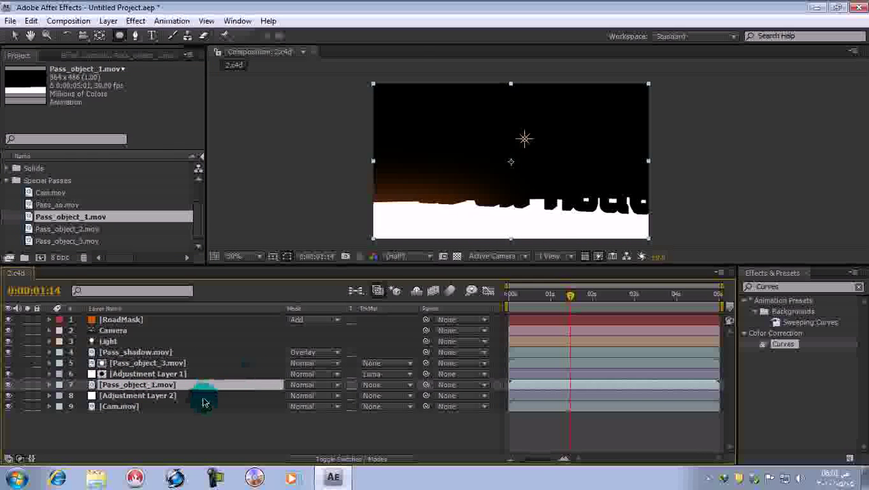
{"action": "double_click", "coordinate": [203, 399]}
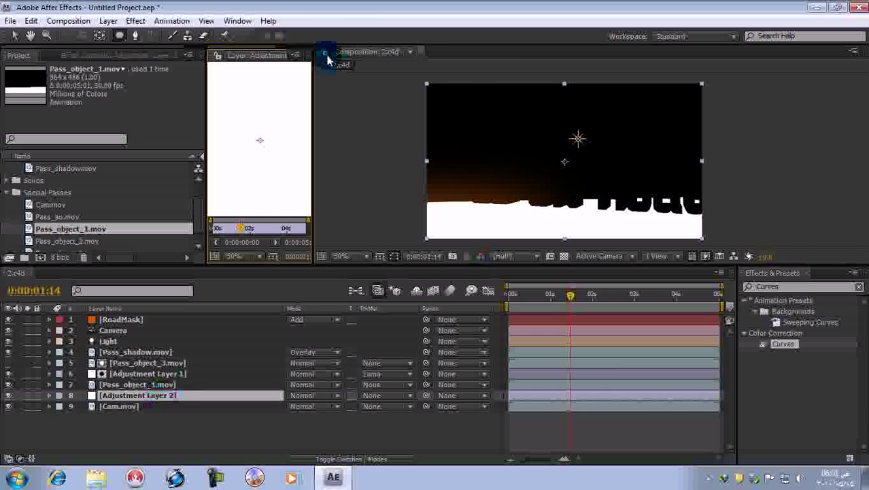
{"action": "left_click_drag", "start_coordinate": [311, 98], "coordinate": [416, 97]}
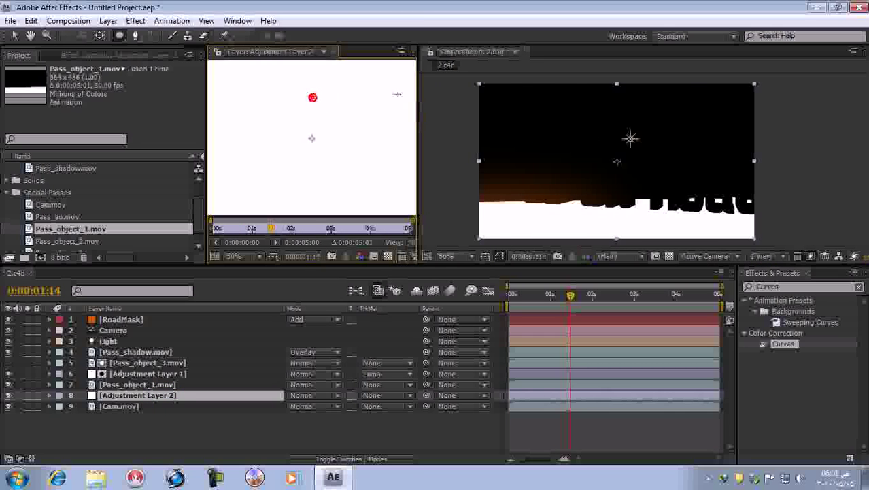
{"action": "left_click", "coordinate": [332, 52]}
Step: Rename Adjustment Layer 2 as RoadCorrection and use Pass_object_1.mov as its luma matte
{"action": "left_click", "coordinate": [184, 397]}
{"action": "key", "text": "Return"}
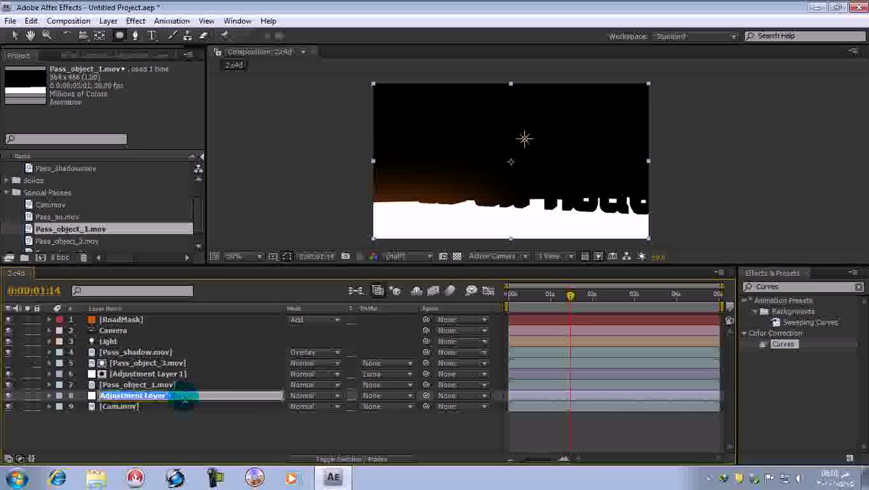
{"action": "type", "text": "R"}
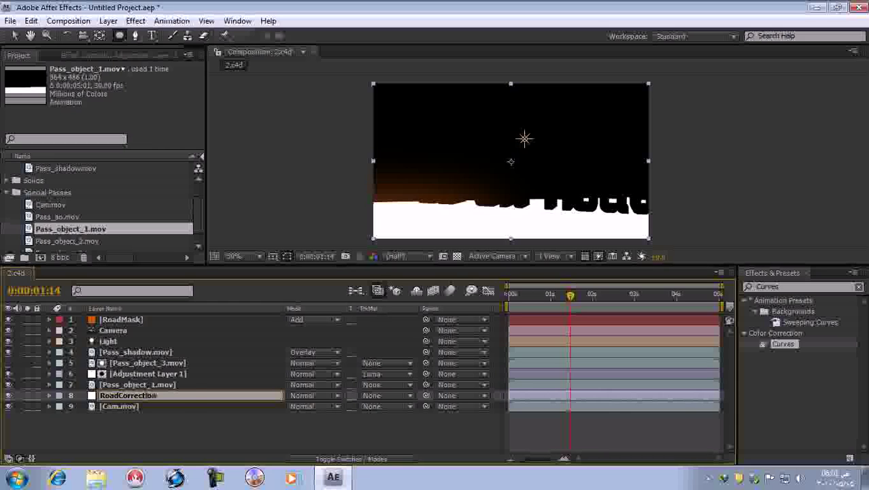
{"action": "type", "text": "oadCorrection"}
{"action": "left_click", "coordinate": [184, 400]}
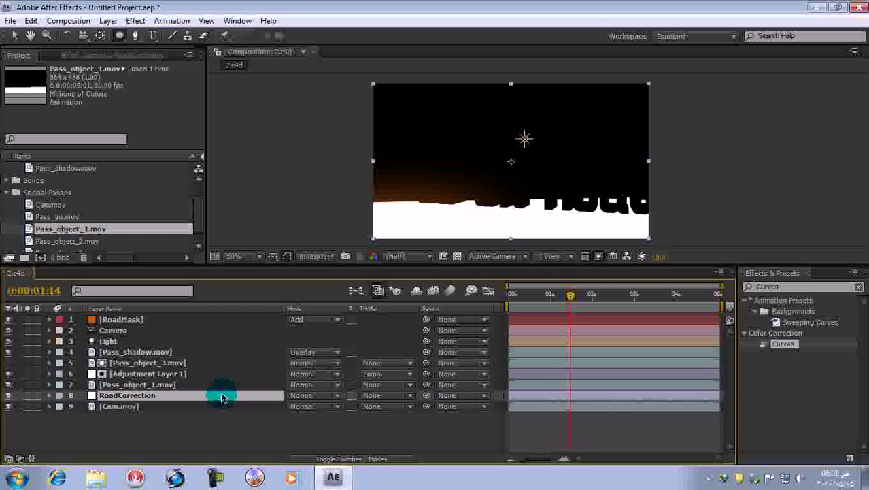
{"action": "left_click", "coordinate": [408, 397]}
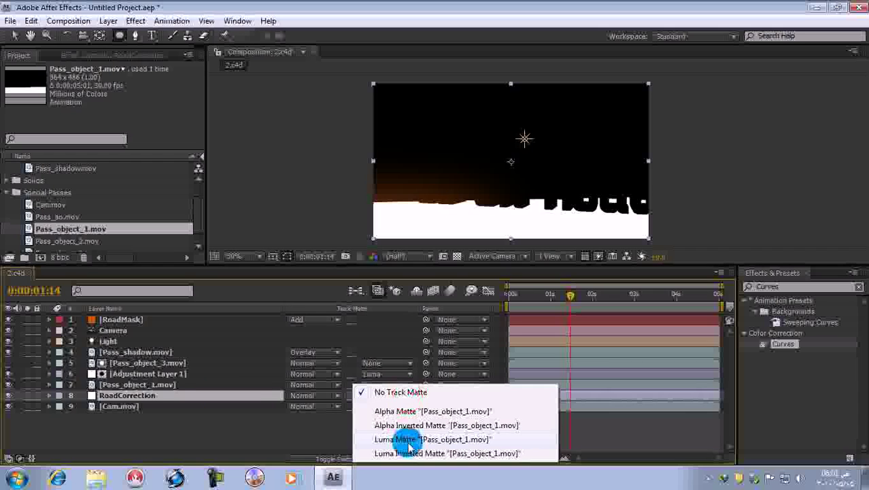
{"action": "left_click", "coordinate": [405, 440]}
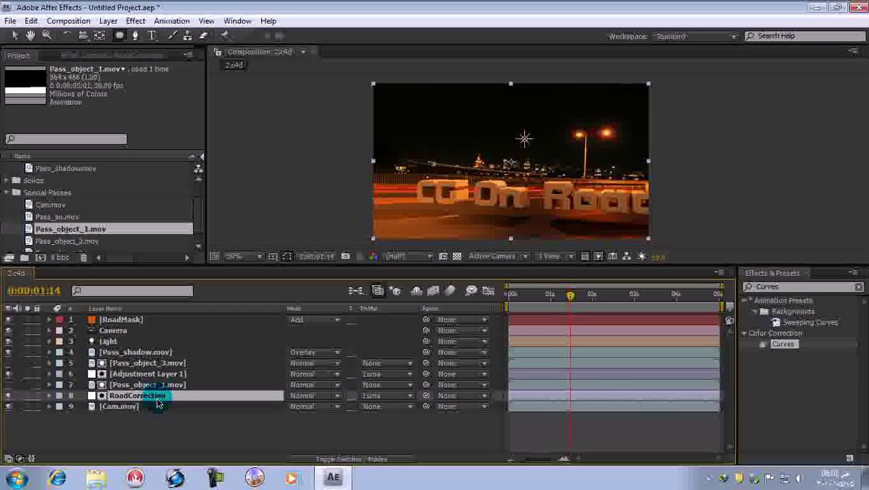
Step: Apply Curves to RoadCorrection and pull the RGB curve's midpoint below the diagonal to darken the road
{"action": "left_click", "coordinate": [793, 289]}
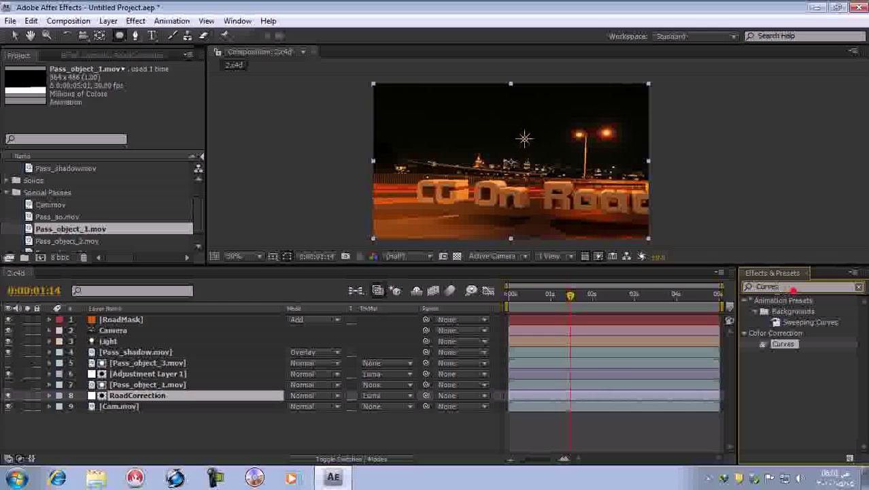
{"action": "double_click", "coordinate": [783, 343]}
{"action": "left_click_drag", "start_coordinate": [82, 176], "coordinate": [93, 181]}
{"action": "left_click", "coordinate": [401, 257]}
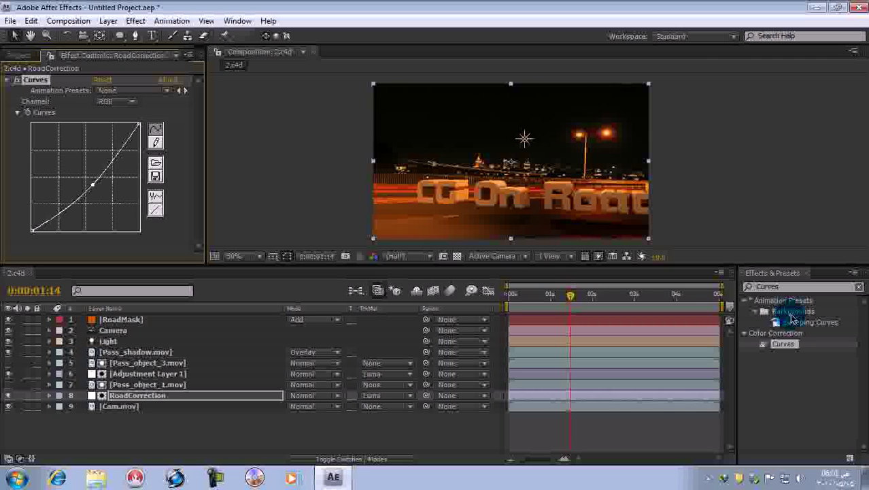
Step: Find the Levels effect, apply it to RoadCorrection and widen the area showing its settings
{"action": "left_click_drag", "start_coordinate": [796, 289], "coordinate": [726, 301]}
{"action": "type", "text": "levels"}
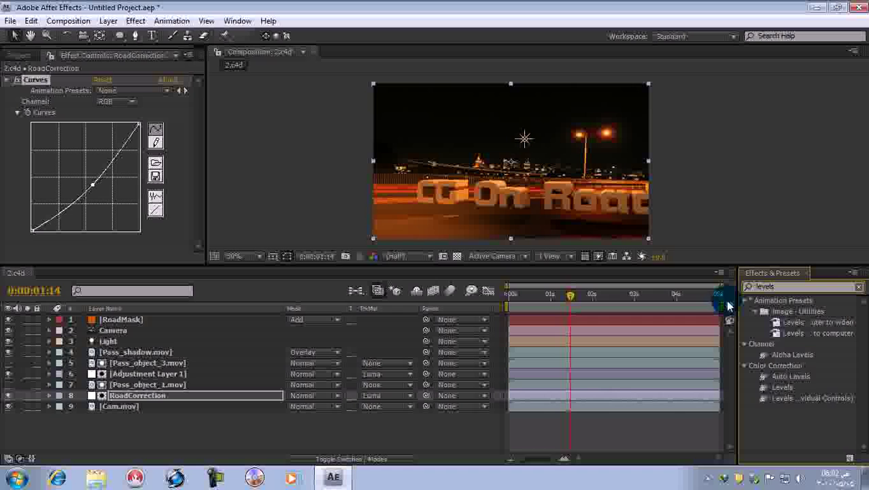
{"action": "double_click", "coordinate": [783, 387]}
{"action": "left_click_drag", "start_coordinate": [205, 193], "coordinate": [265, 193]}
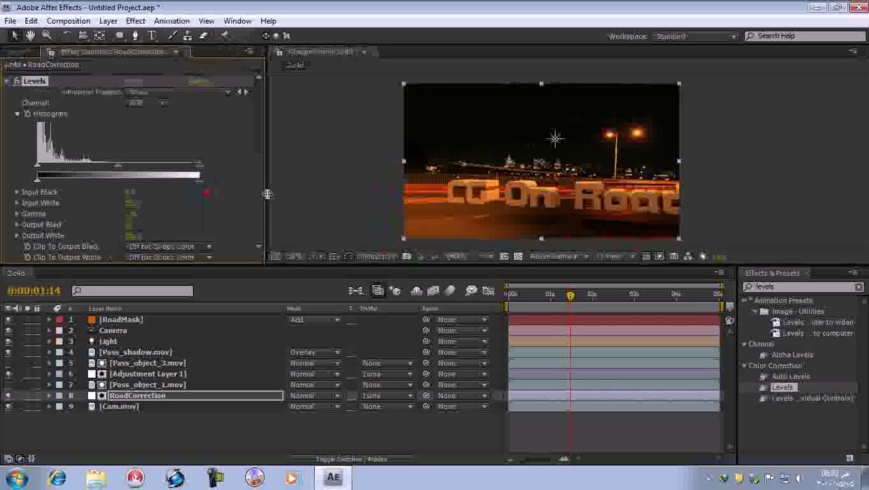
Step: Lower the Levels Input White to about 206 and raise Gamma to about 1.3 to brighten the road
{"action": "left_click_drag", "start_coordinate": [197, 167], "coordinate": [167, 170]}
{"action": "left_click", "coordinate": [51, 173]}
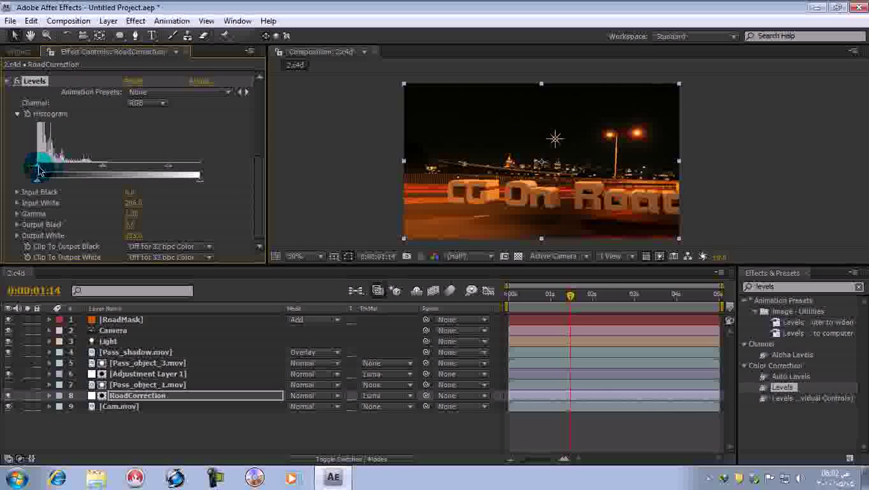
{"action": "left_click_drag", "start_coordinate": [39, 170], "coordinate": [90, 173]}
{"action": "left_click", "coordinate": [105, 170]}
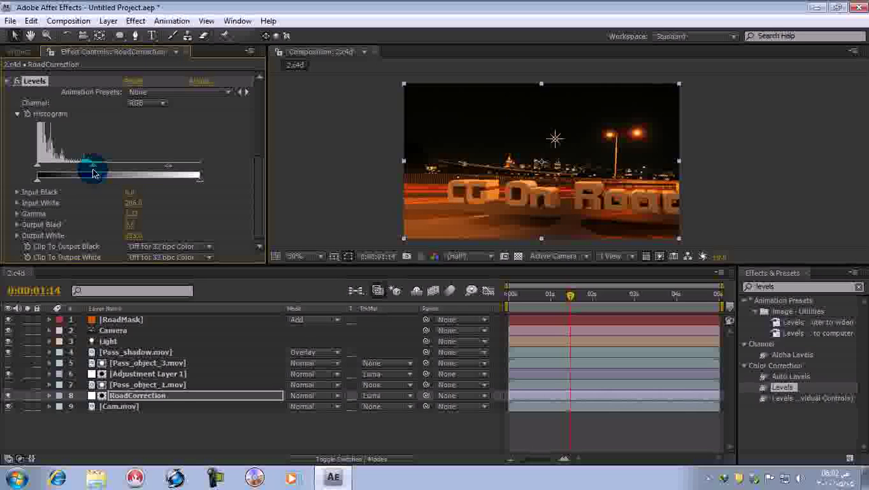
{"action": "left_click", "coordinate": [495, 220]}
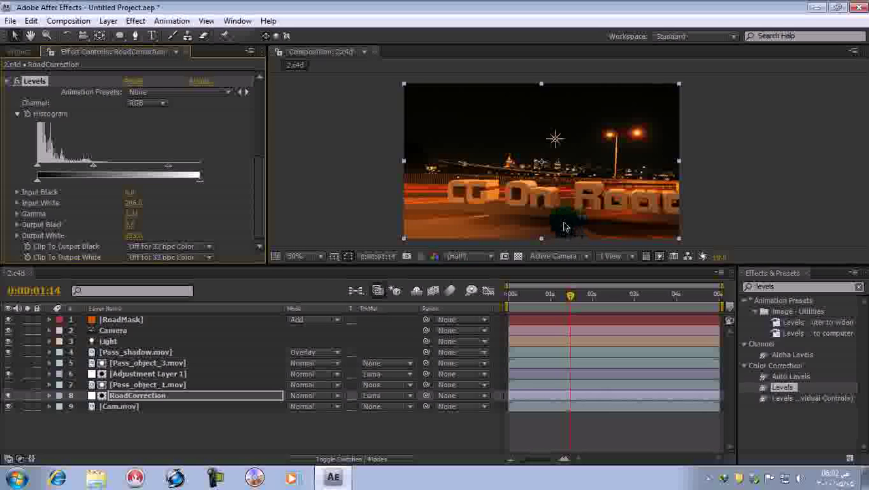
Step: Scrub the composition back to its first frame and set the preview resolution to Full
{"action": "left_click_drag", "start_coordinate": [578, 295], "coordinate": [519, 295]}
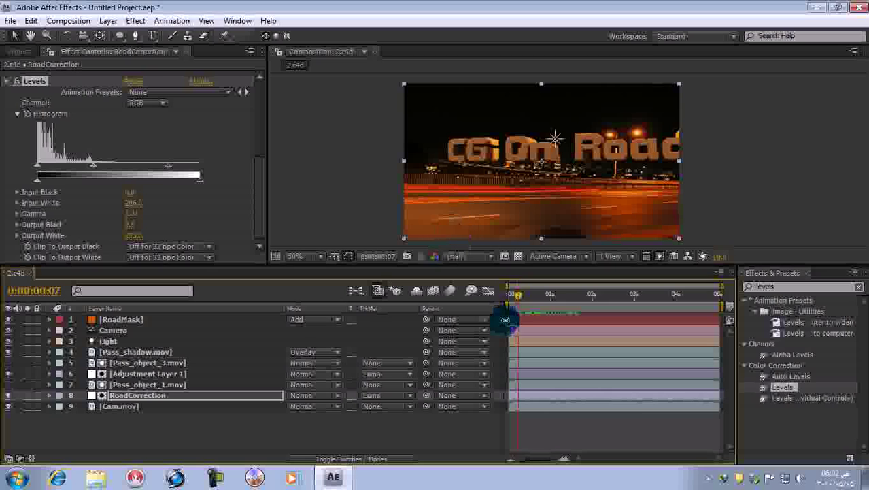
{"action": "left_click_drag", "start_coordinate": [512, 295], "coordinate": [473, 306]}
{"action": "left_click", "coordinate": [372, 220]}
{"action": "left_click", "coordinate": [470, 256]}
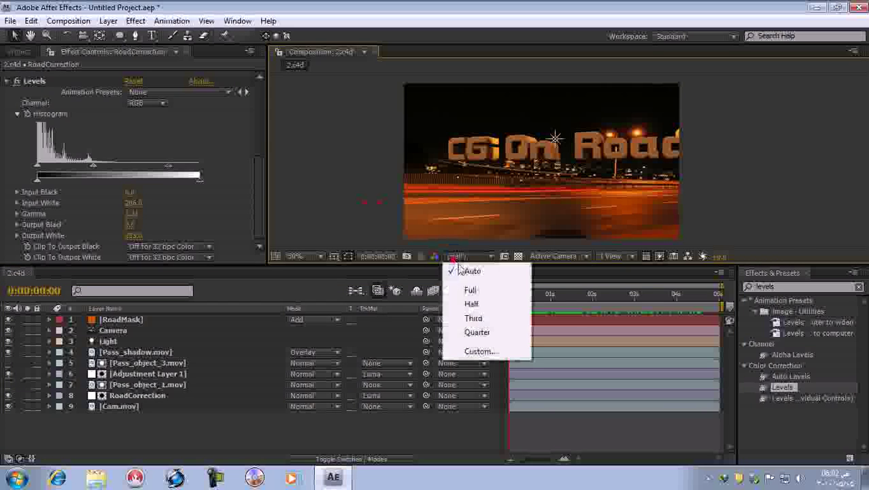
{"action": "left_click", "coordinate": [467, 287]}
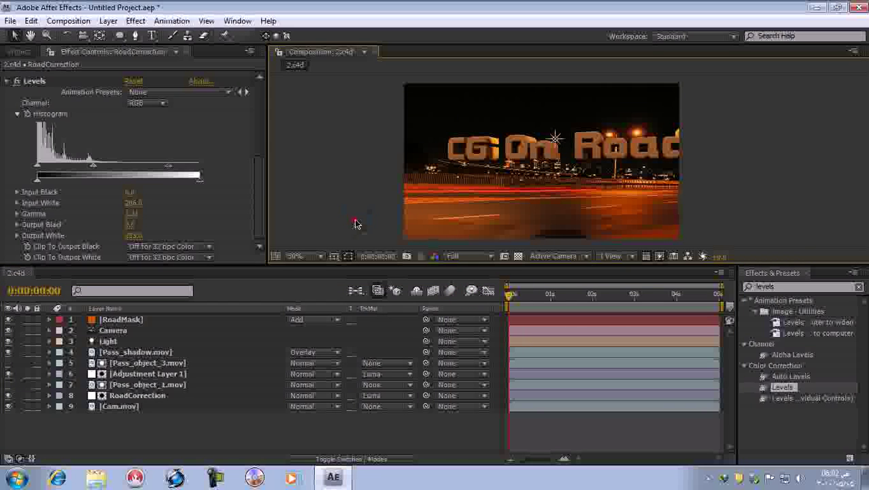
Step: Maximize the composition view at 100% magnification and play the animation to check the composite
{"action": "key", "text": "grave"}
{"action": "key", "text": "period"}
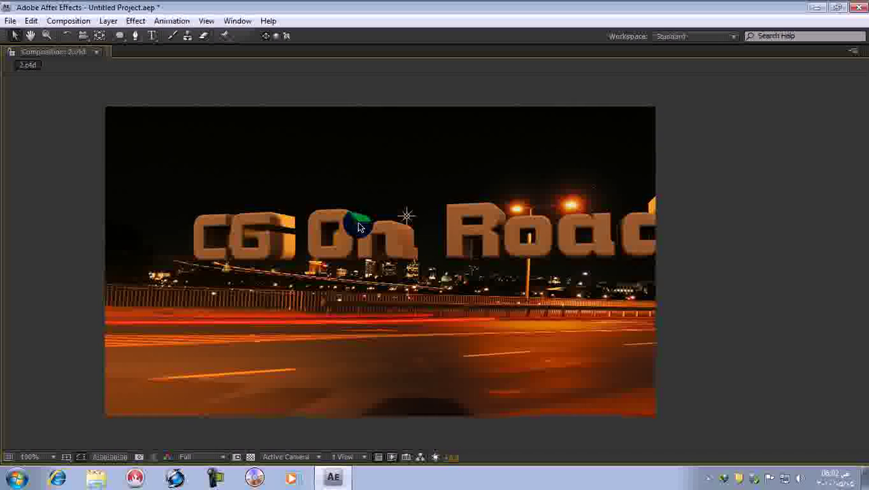
{"action": "key", "text": "space"}
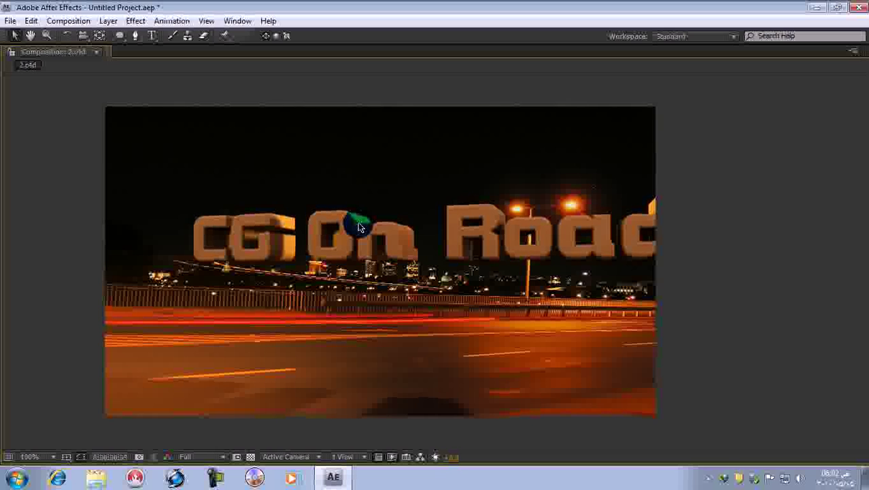